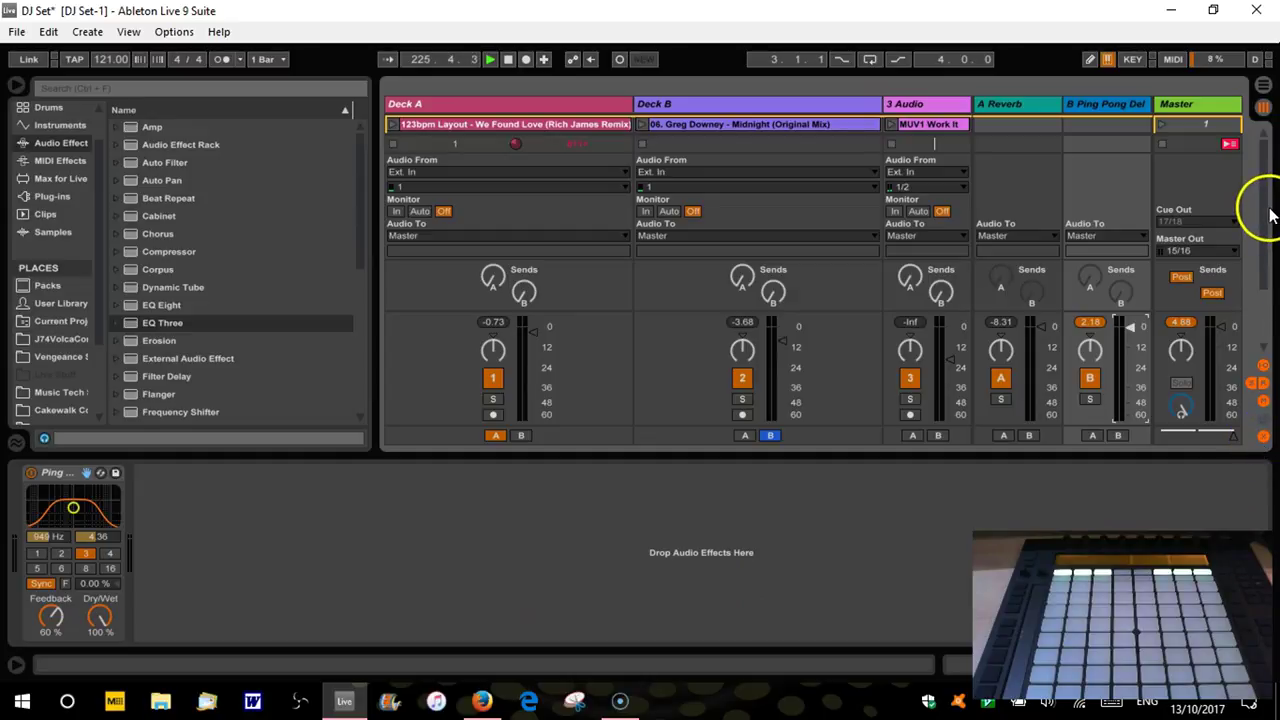
Open the 01.Found clip on Deck A and inspect the waveform of its opening bars up to bar 9.
left_click_drag(1265, 208, 1268, 228)
scroll(1268, 228, "up", 2)
scroll(1268, 228, "down", 1)
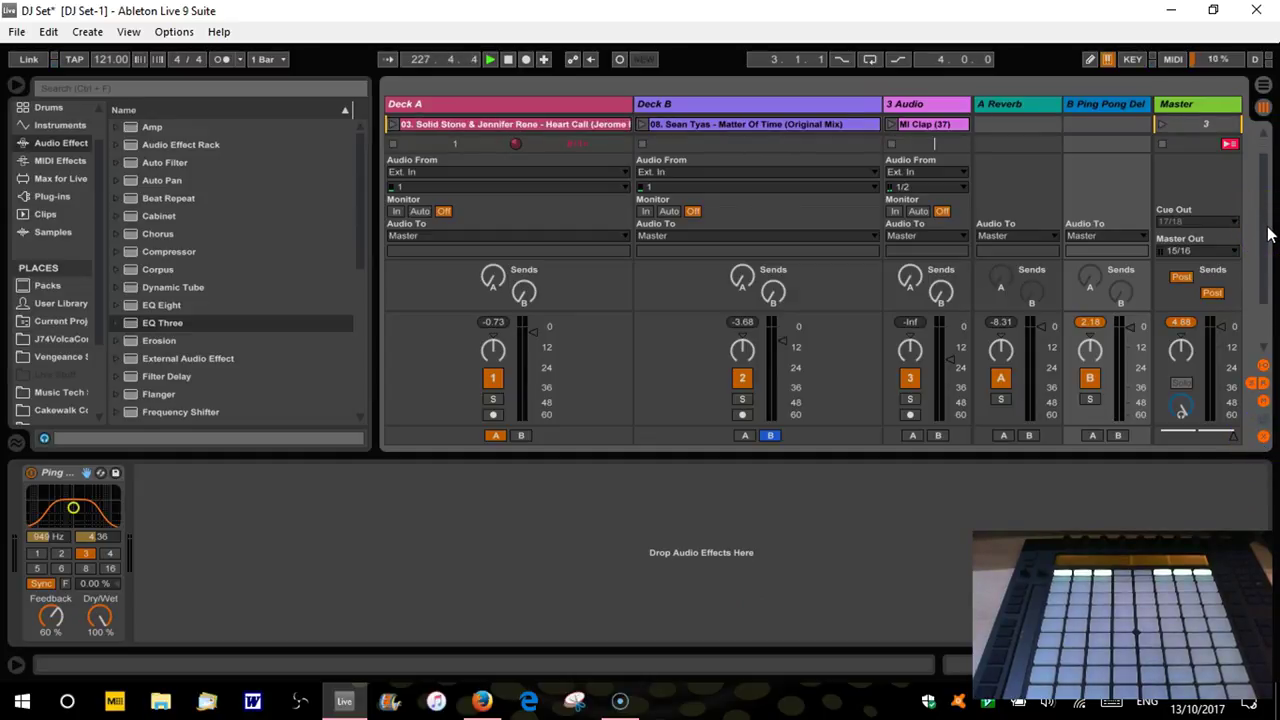
scroll(1268, 232, "down", 2)
scroll(1268, 232, "down", 3)
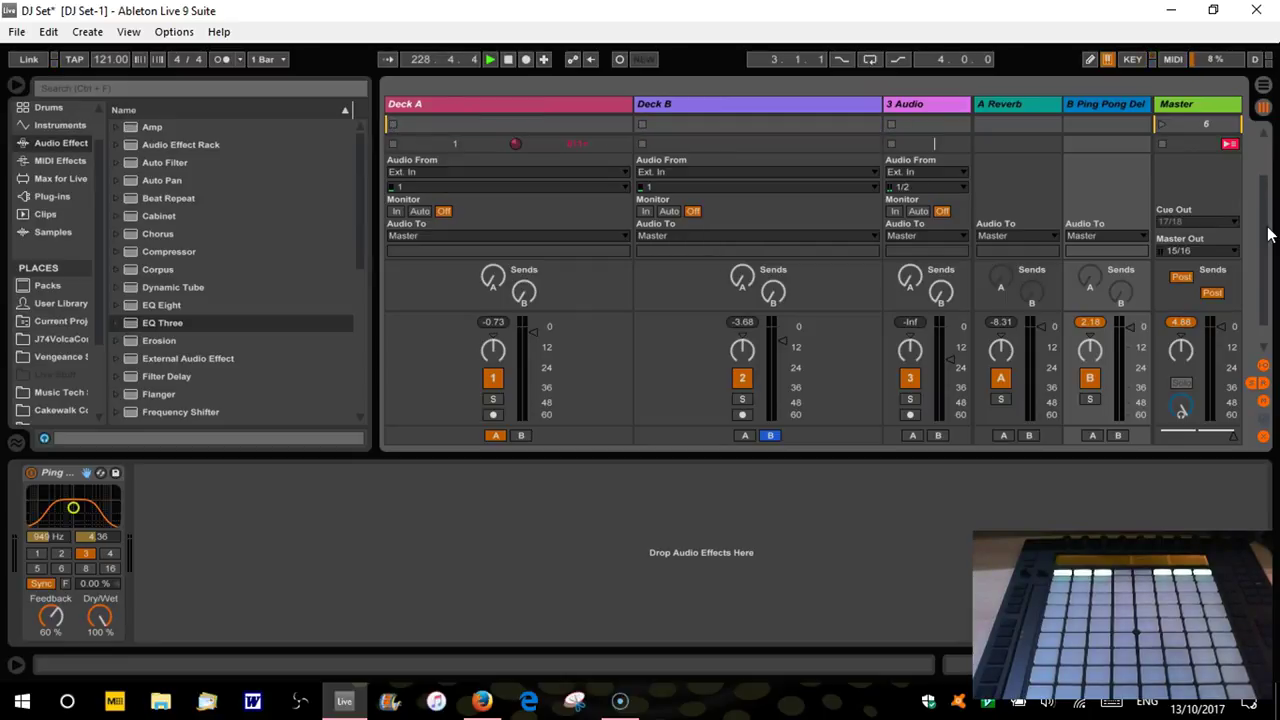
left_click(580, 124)
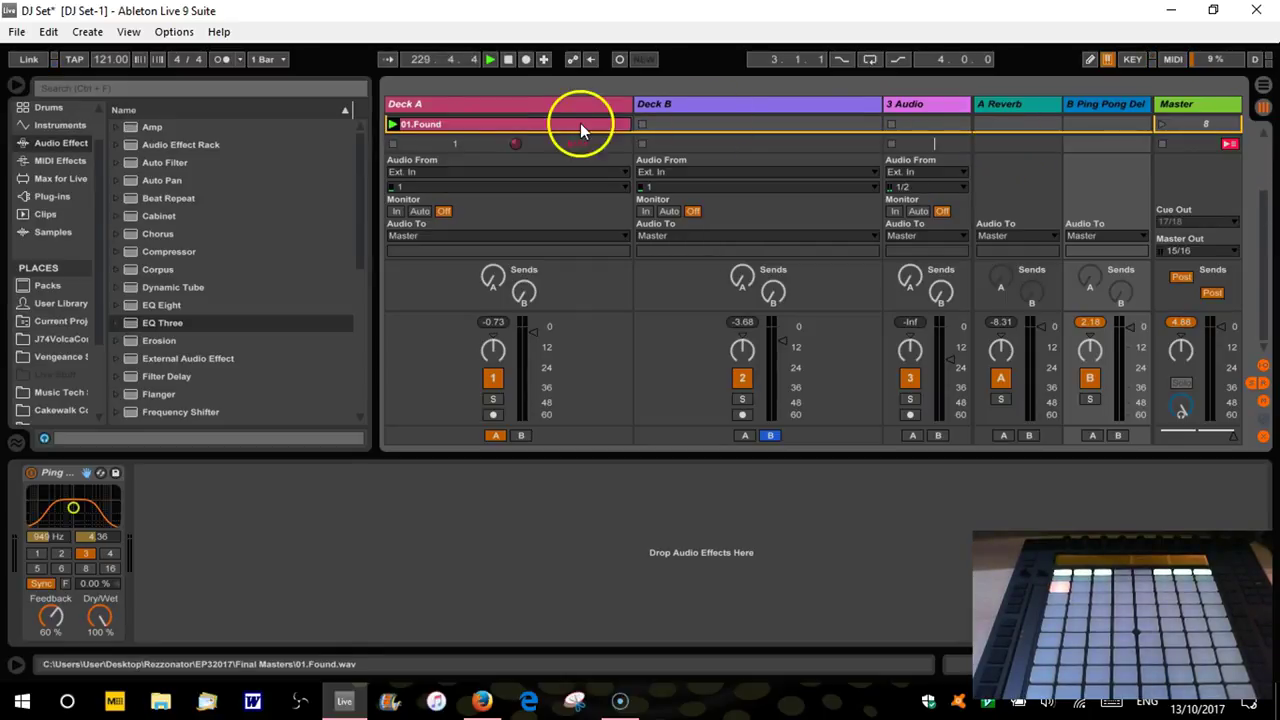
left_click(524, 127)
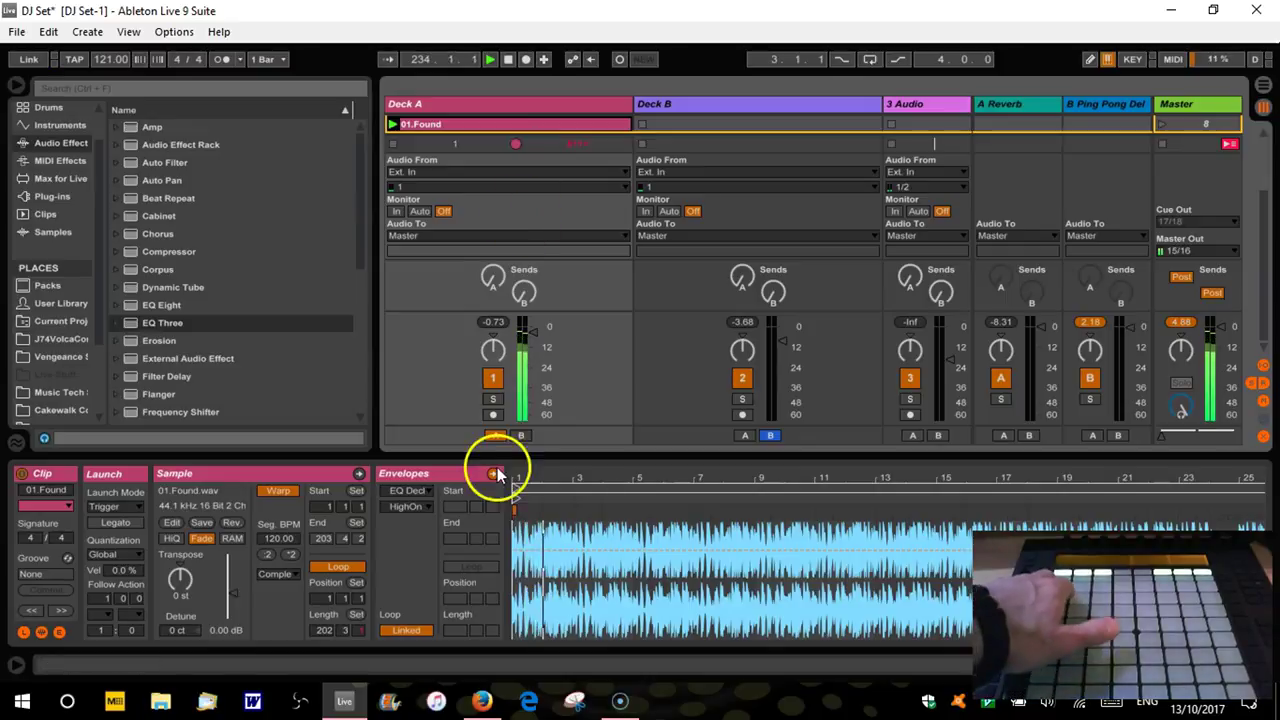
left_click_drag(532, 480, 532, 484)
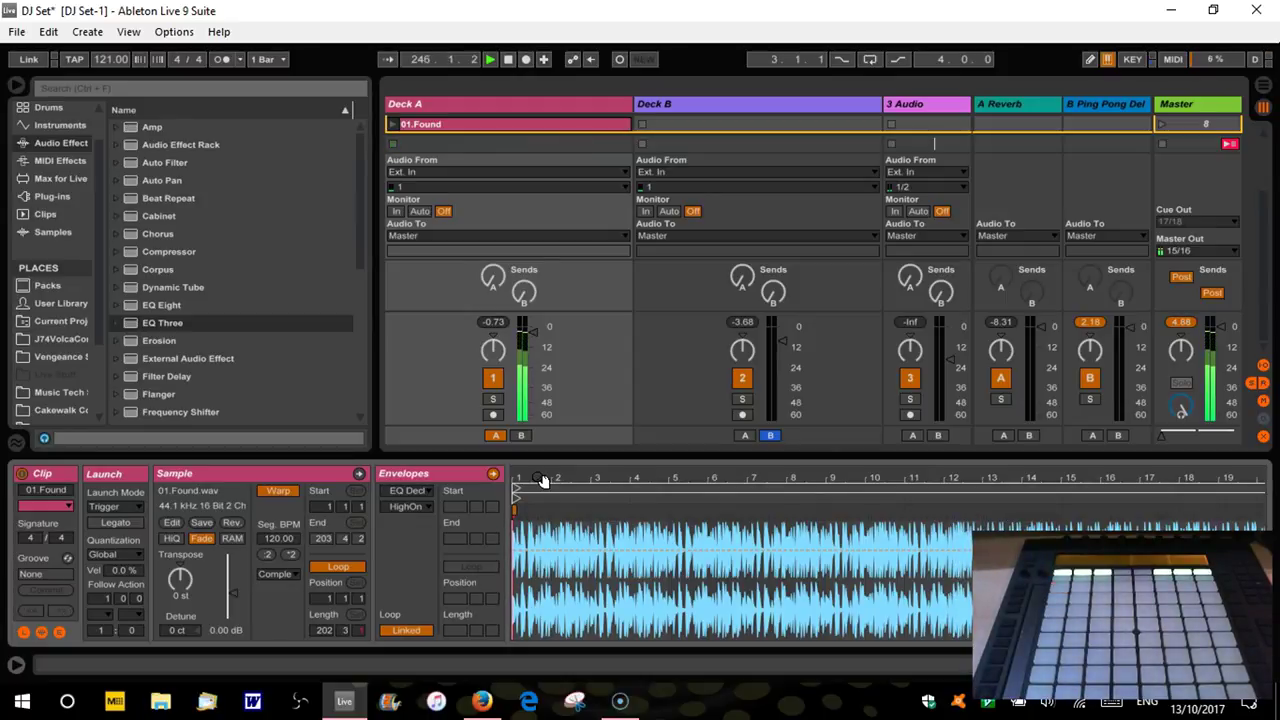
left_click(660, 541)
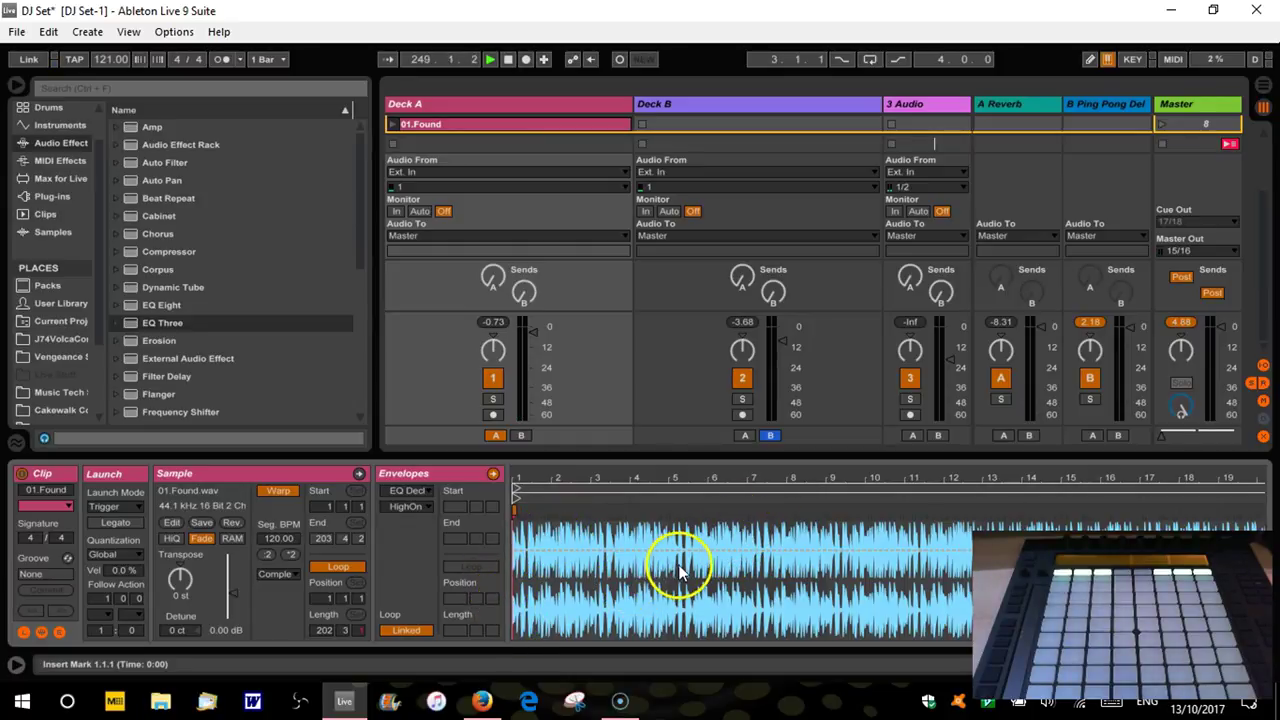
left_click(823, 502)
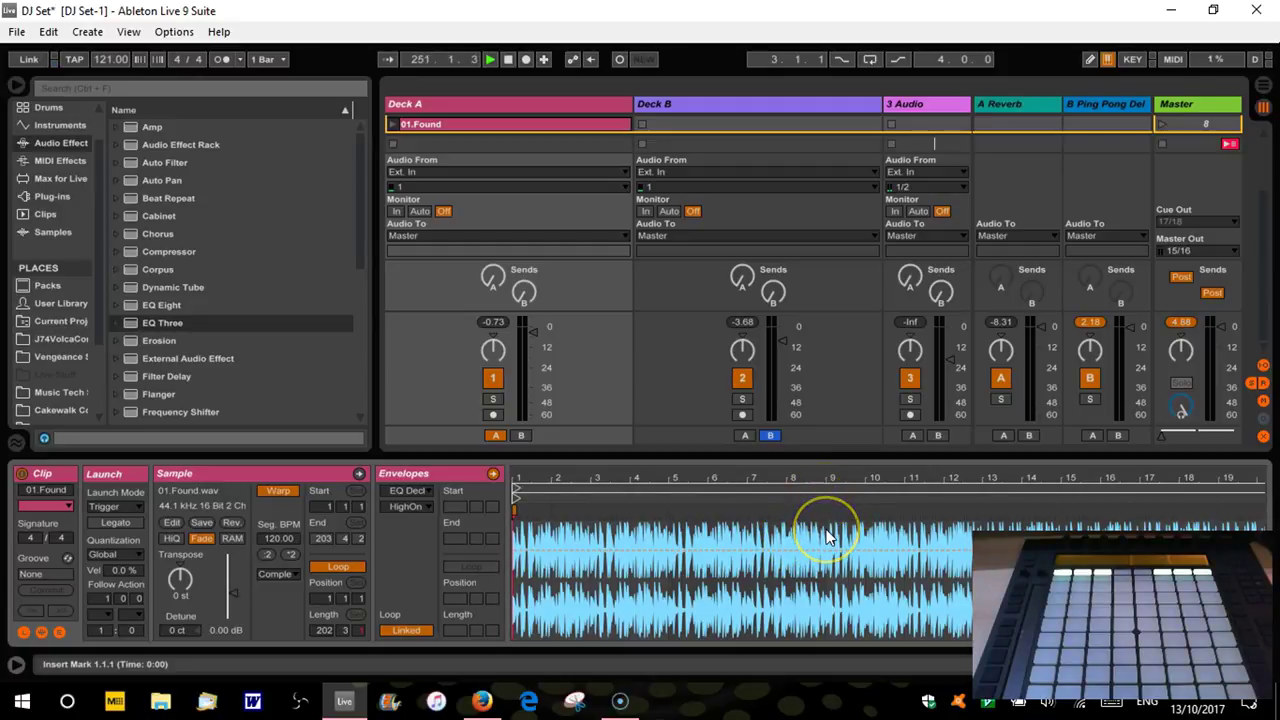
Add an Auto Filter after the EQ on Deck A and set its filter type to high-pass.
key("shift+Tab")
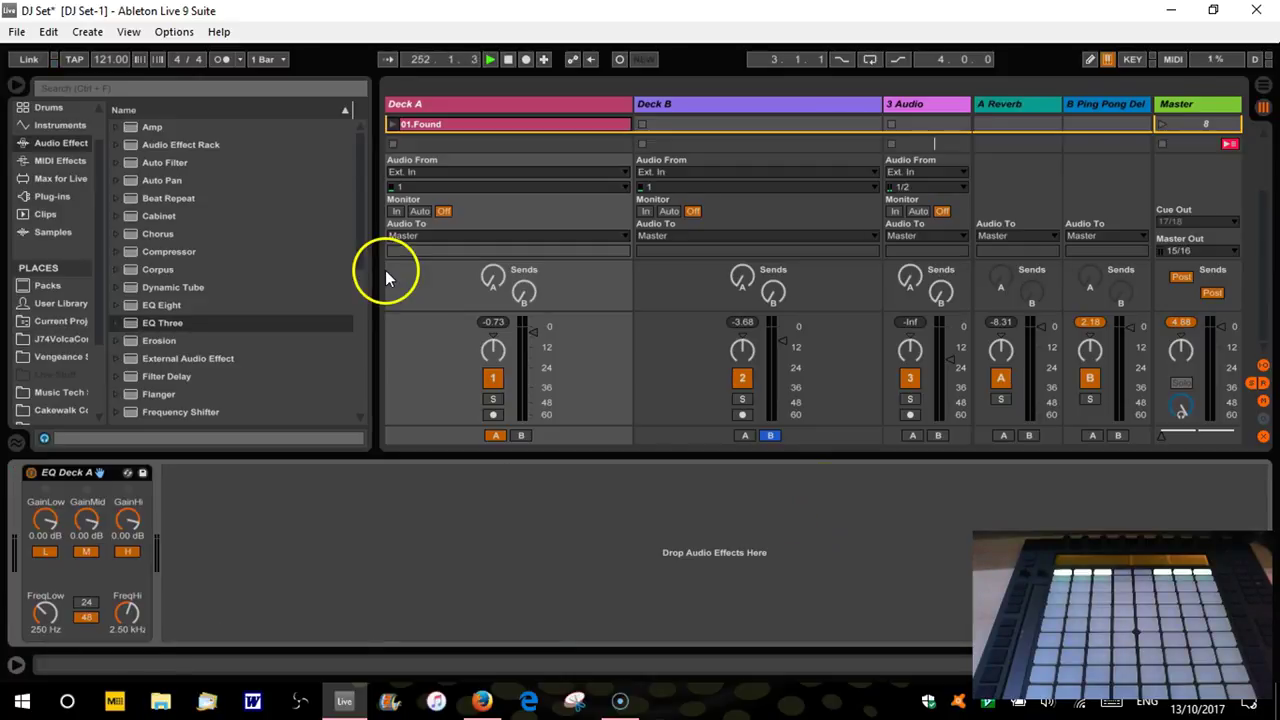
left_click(175, 162)
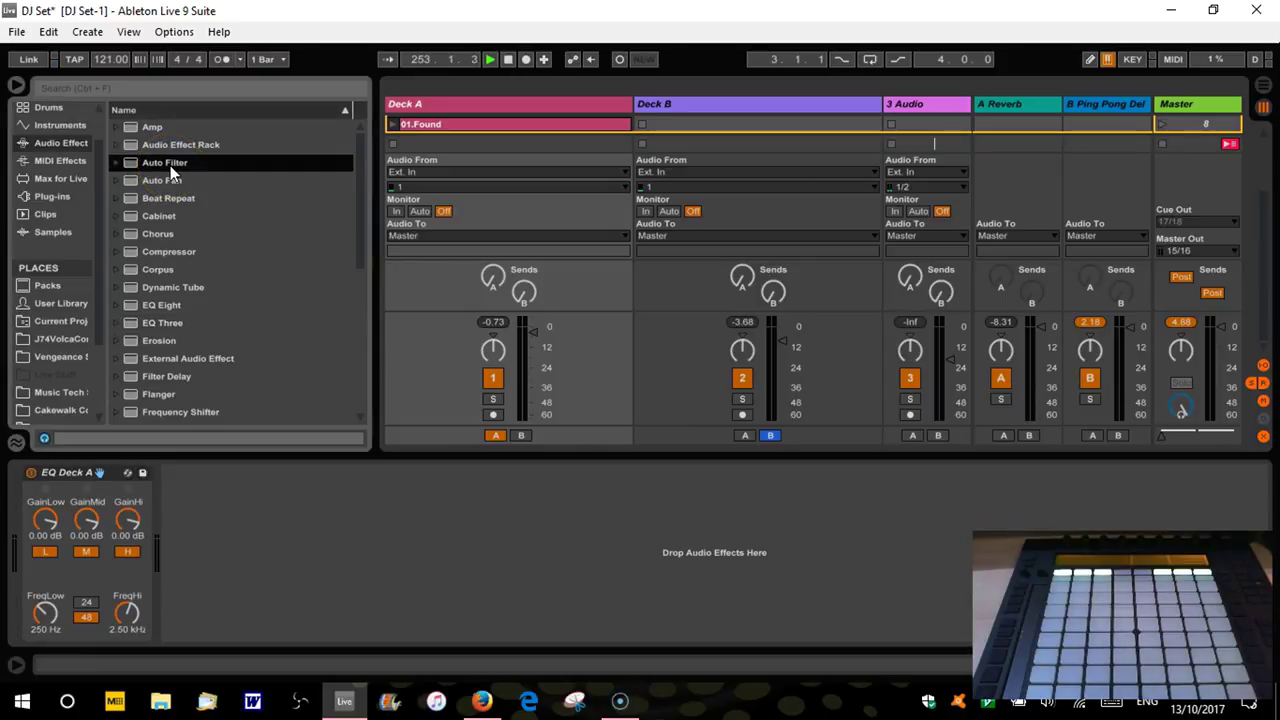
left_click_drag(170, 165, 399, 568)
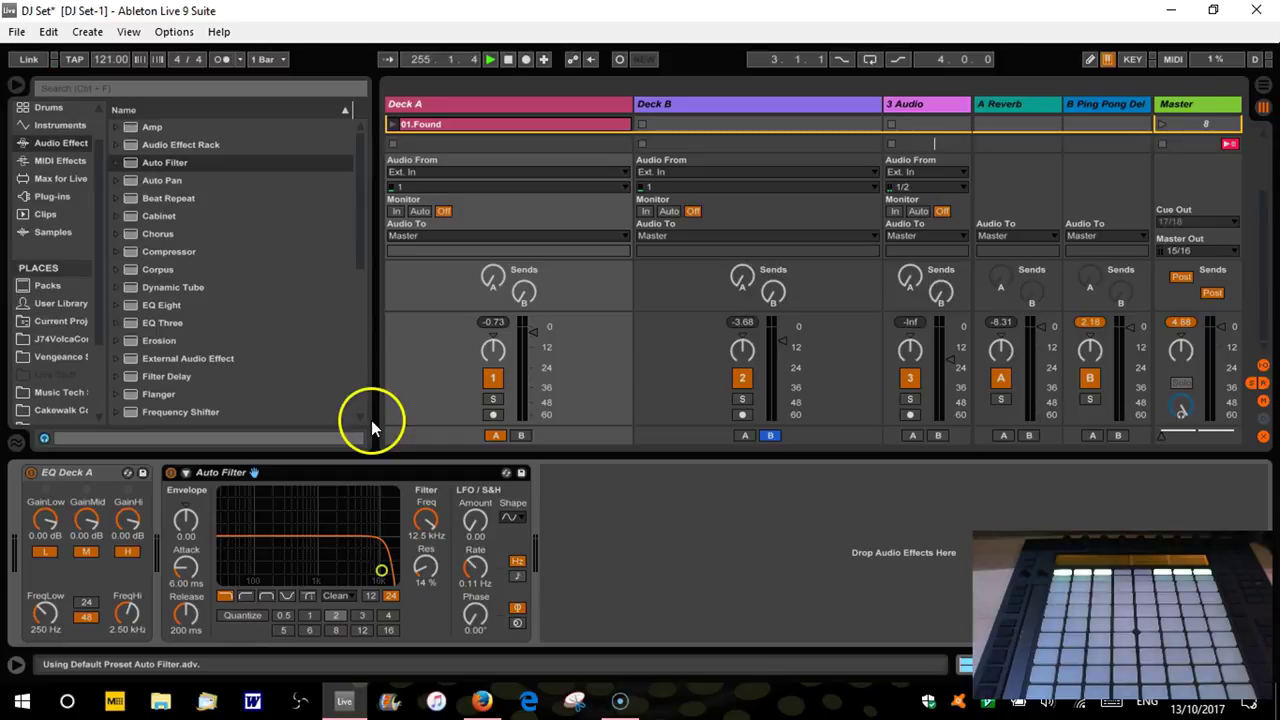
left_click(246, 597)
Sweep the Auto Filter's cutoff down to 26 Hz and back up to 329 Hz, with resonance at 8.0%.
left_click_drag(381, 576, 287, 571)
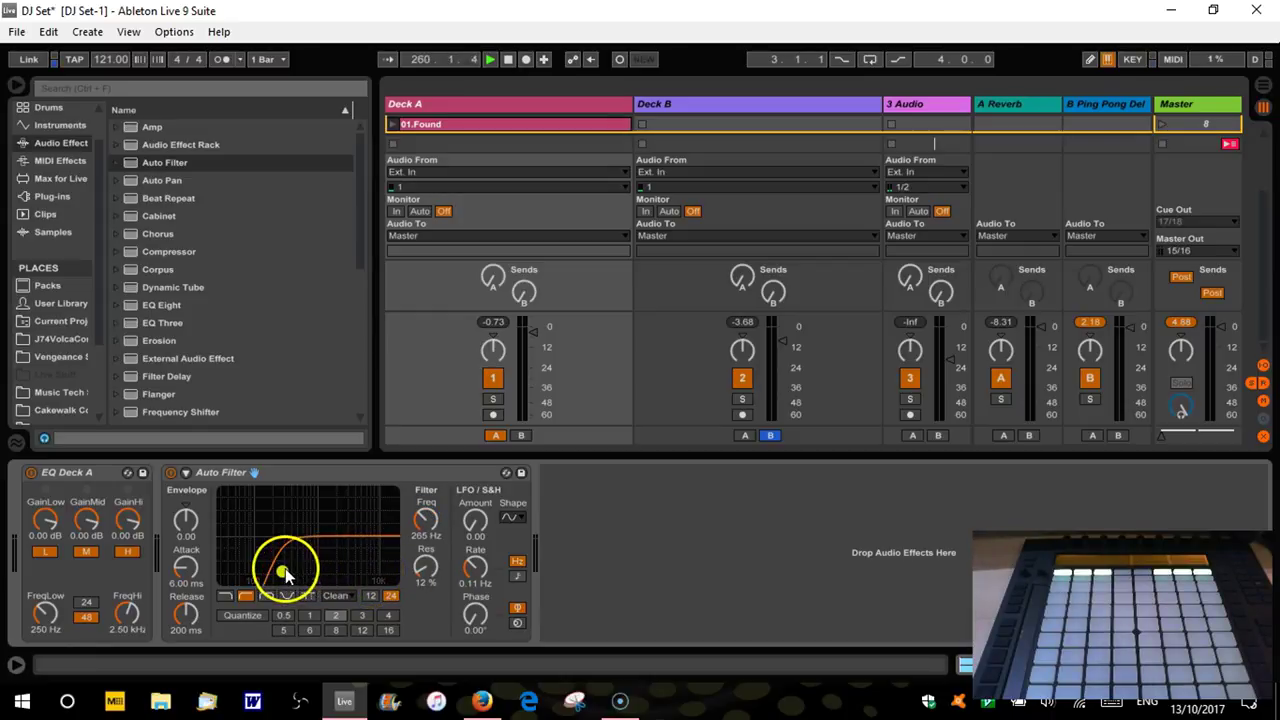
left_click_drag(284, 570, 223, 567)
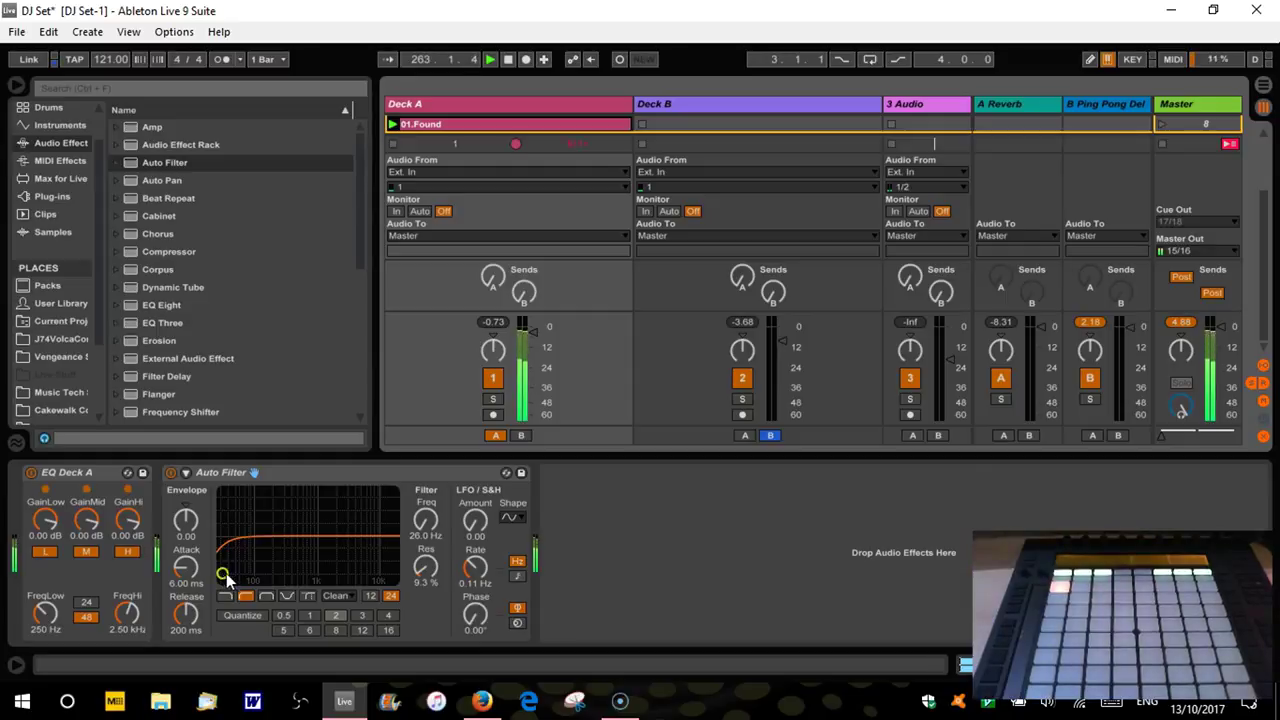
left_click_drag(223, 577, 288, 574)
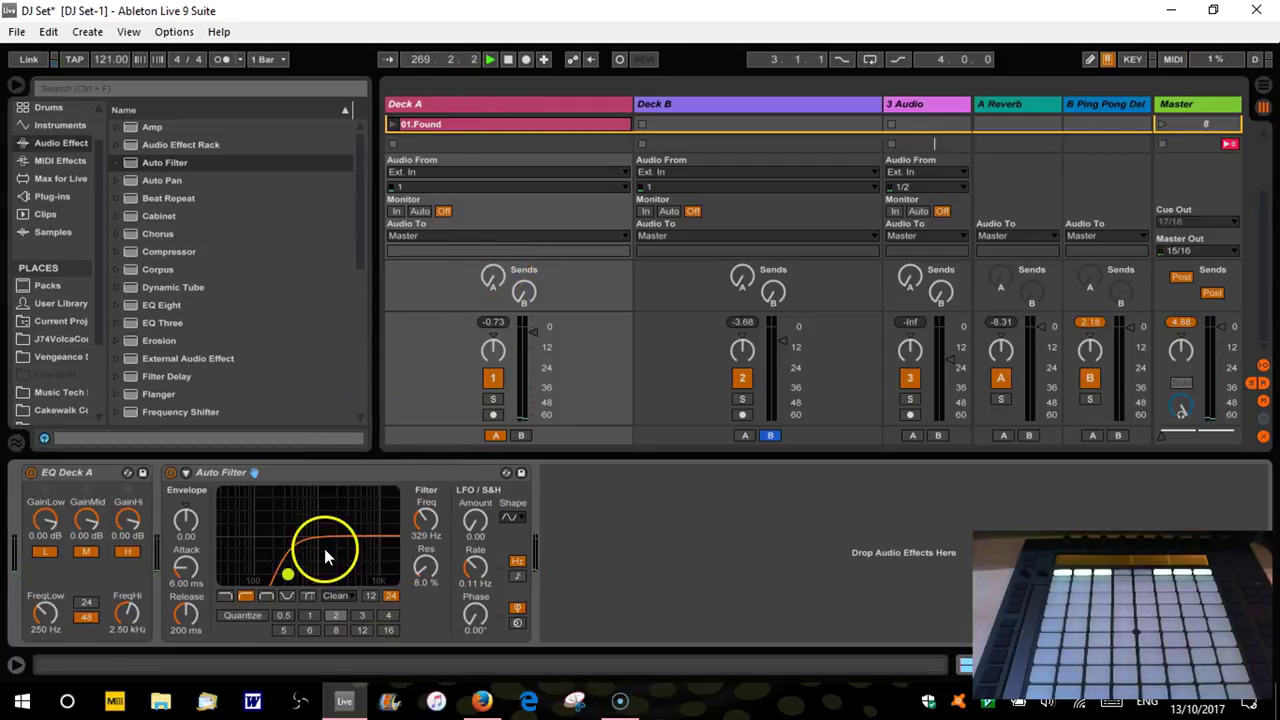
Show the Auto Filter envelopes of the 01.Found clip and look through the parameters available for automation.
left_click(469, 124)
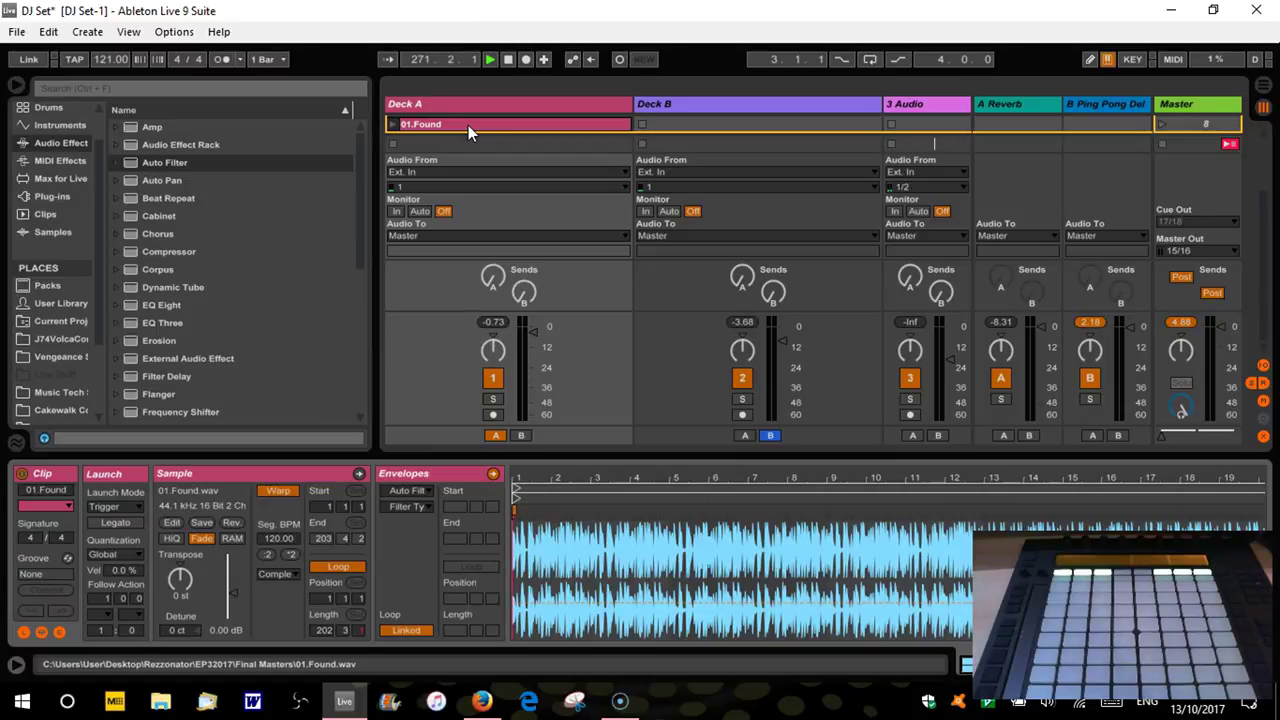
left_click(467, 134)
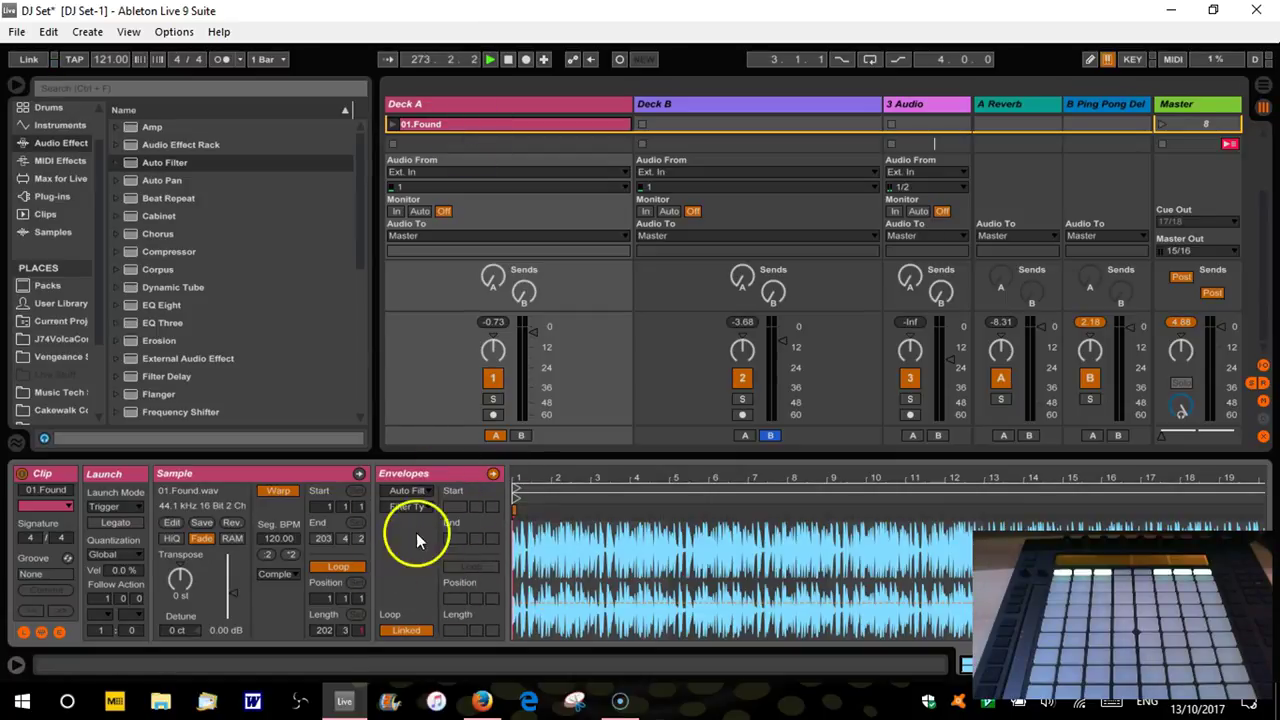
left_click(418, 466)
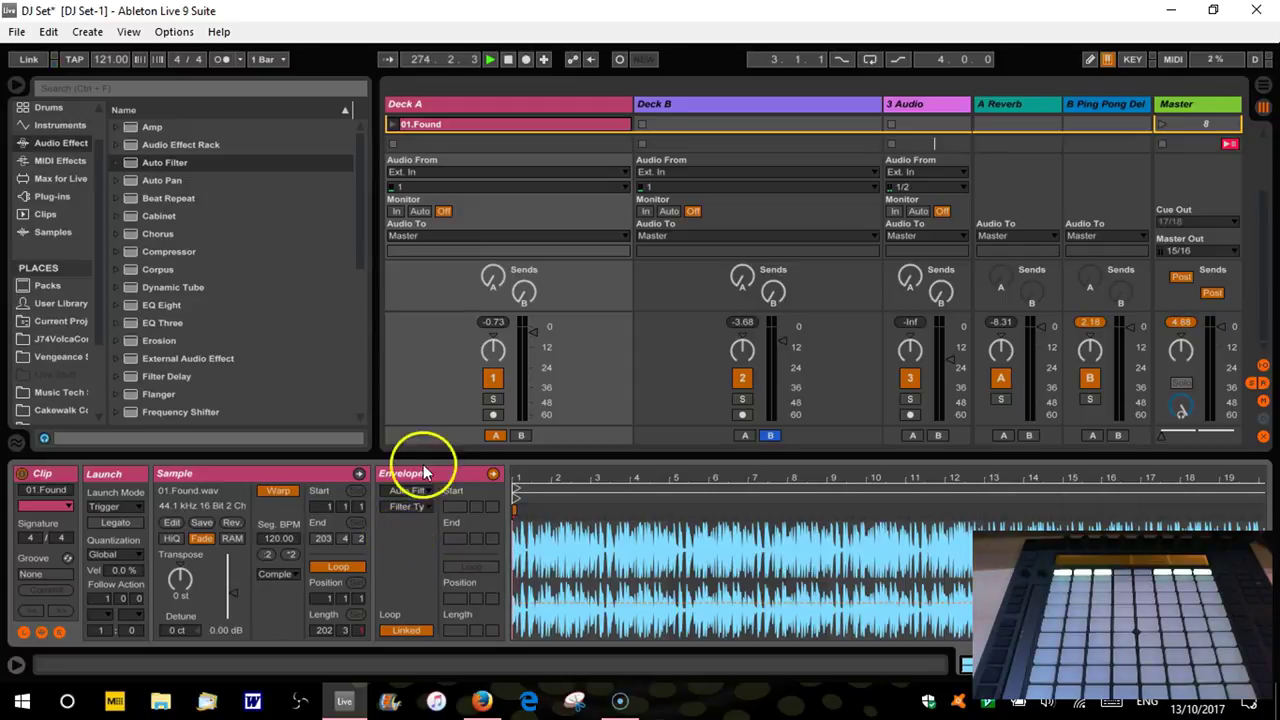
left_click(426, 496)
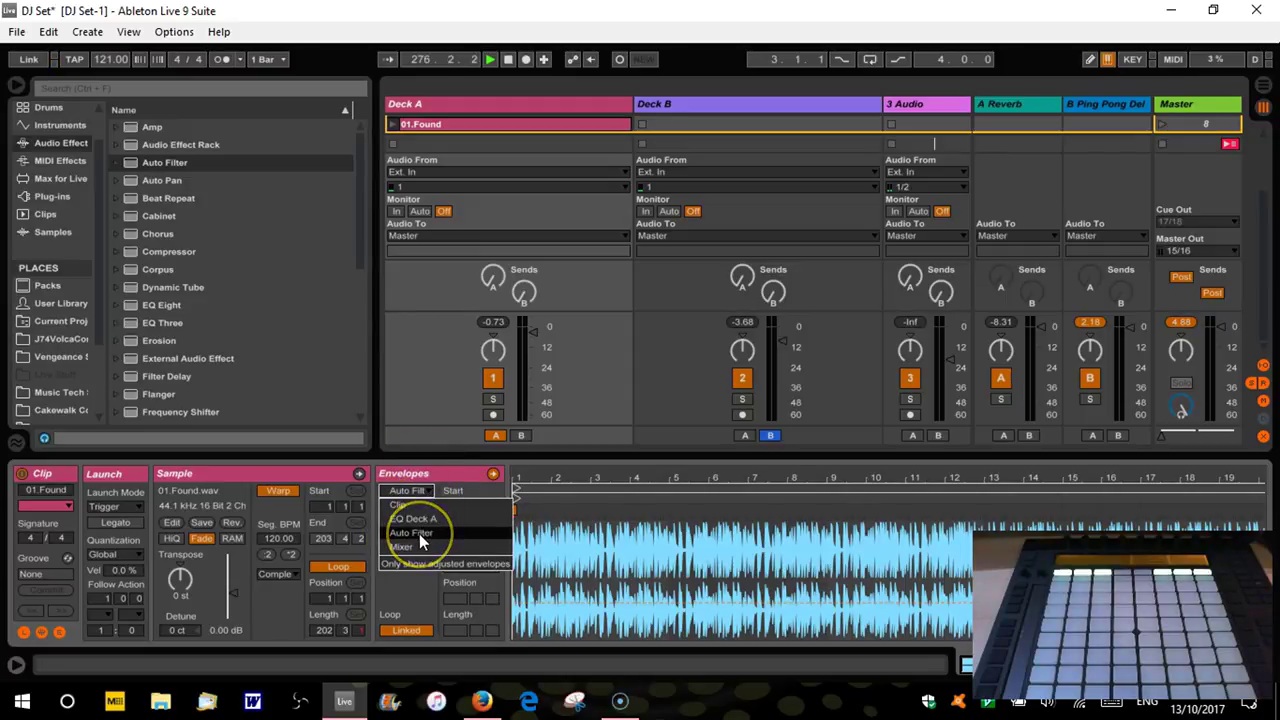
left_click(419, 533)
left_click(424, 508)
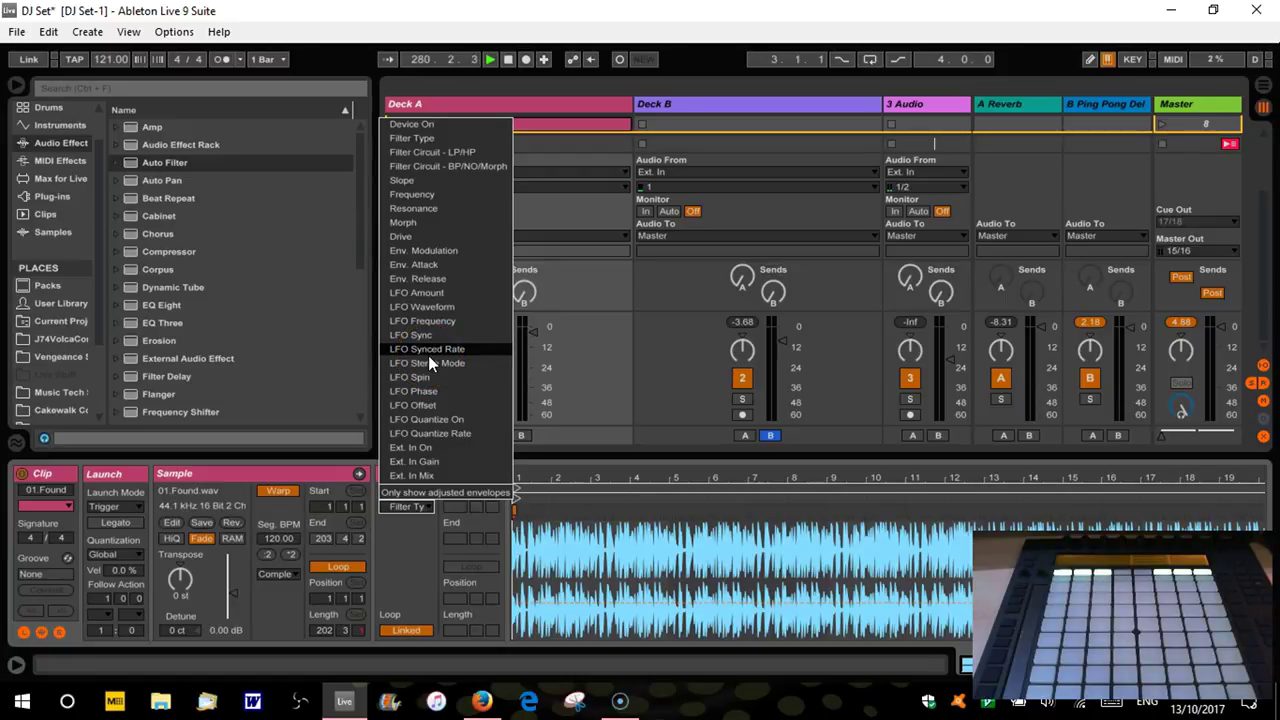
left_click(402, 561)
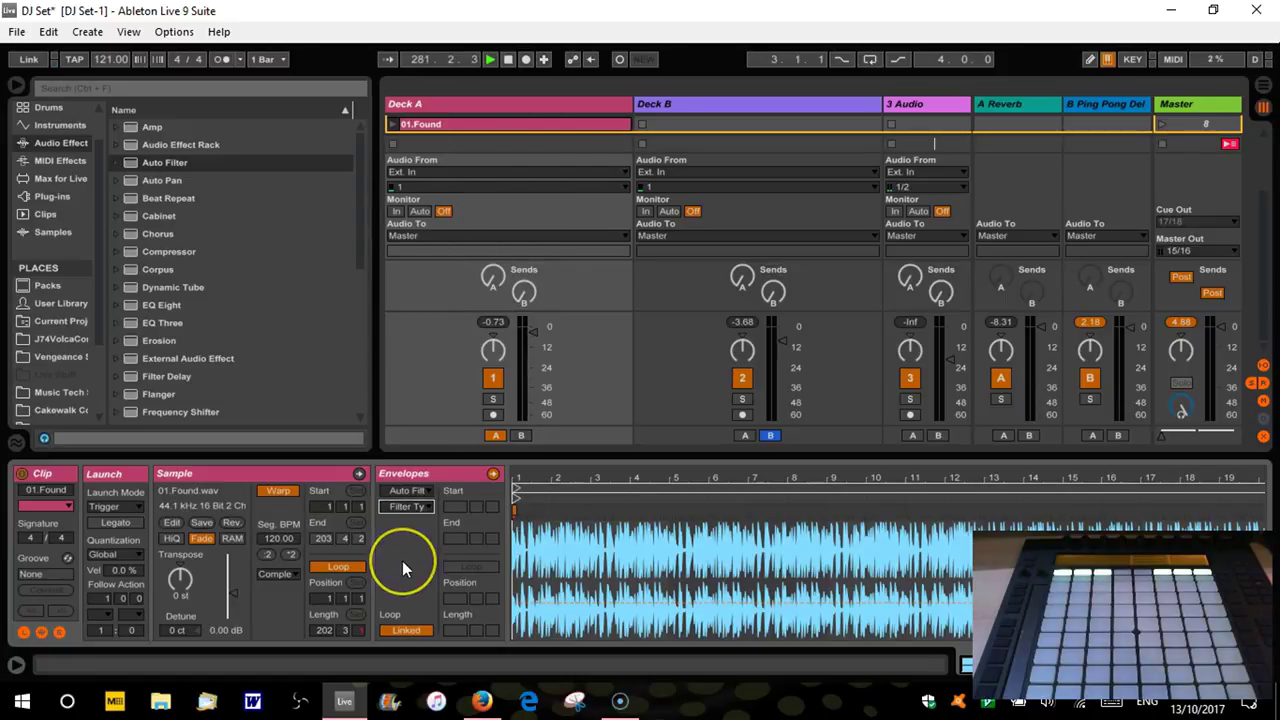
Bring up the Auto Filter's LFO Amount envelope in the 01.Found clip.
key("shift+Tab")
left_click(474, 524)
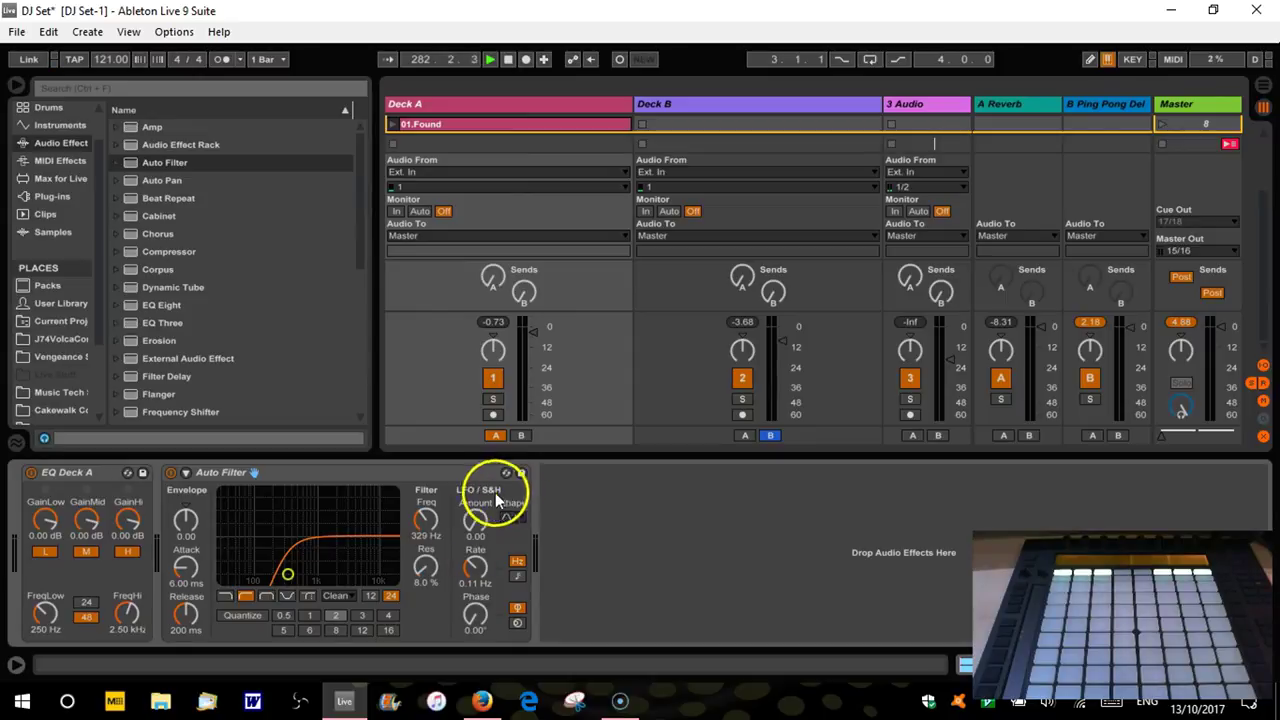
left_click(483, 520)
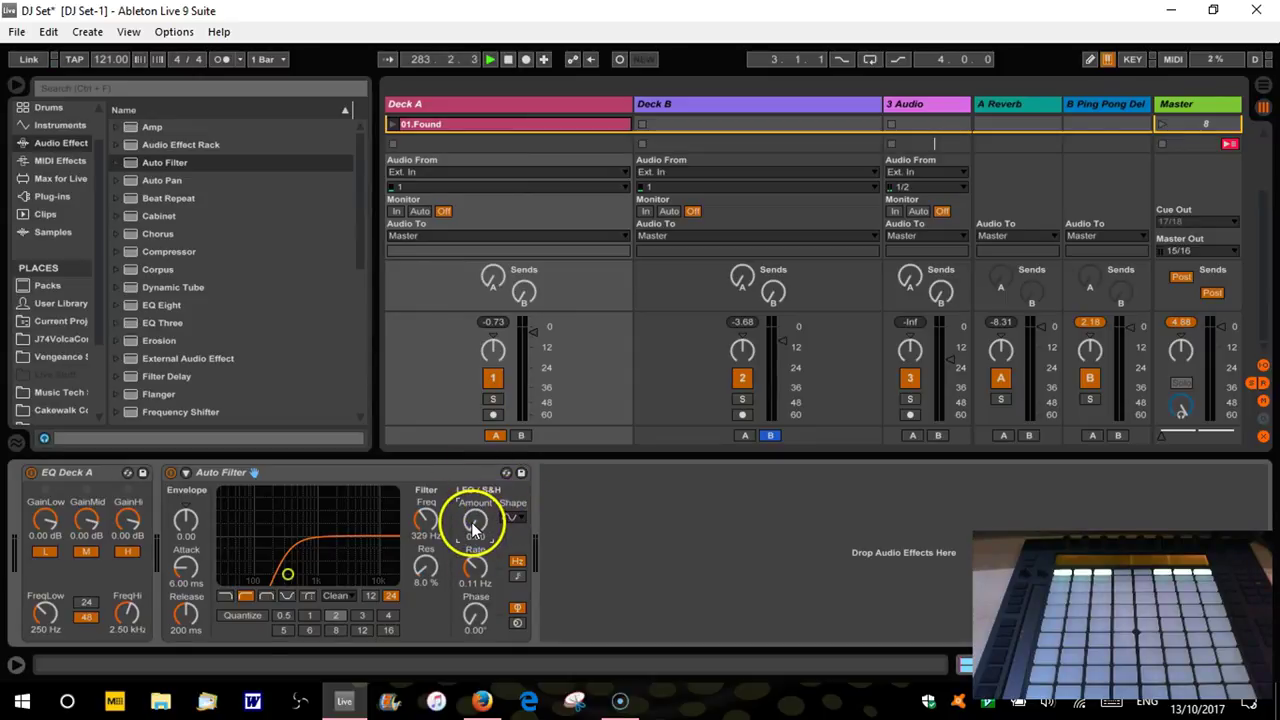
key("shift+Tab")
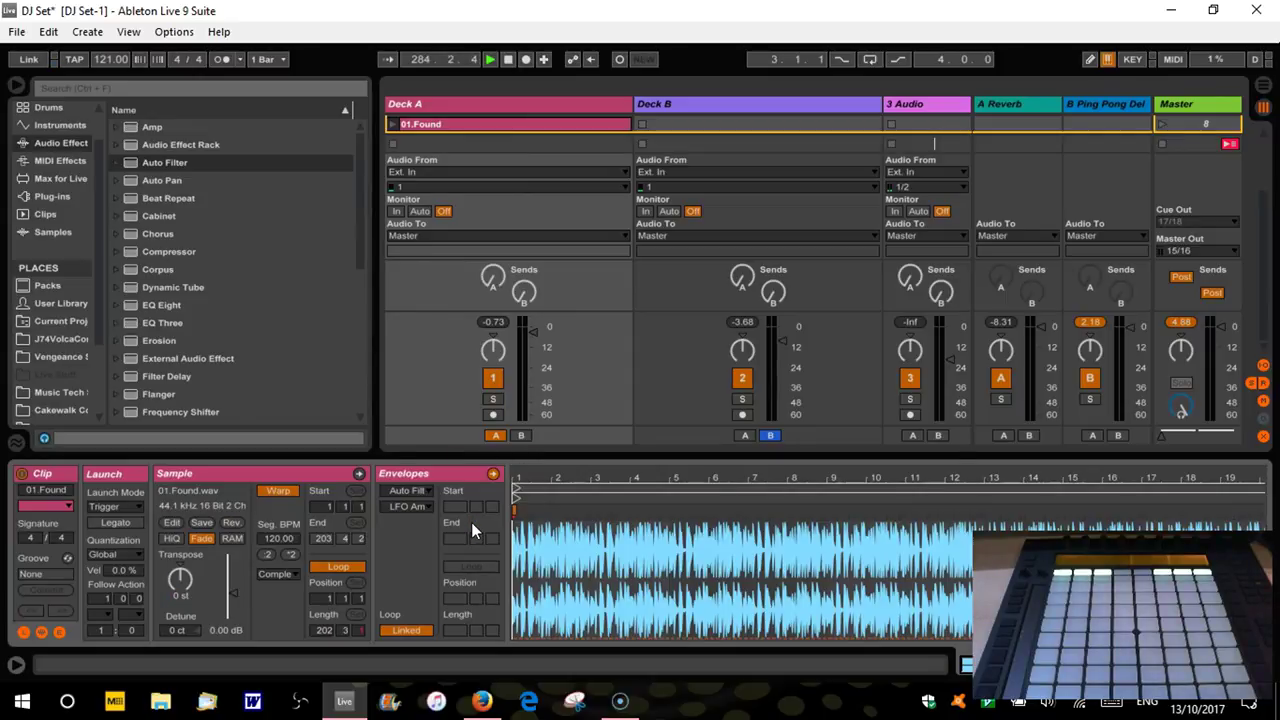
Raise the Auto Filter's cutoff to 9.03 kHz and show its Frequency envelope in the clip.
mouse_move(447, 522)
left_mouse_down()
mouse_move(417, 509)
mouse_move(426, 518)
left_mouse_up()
key("shift+Tab")
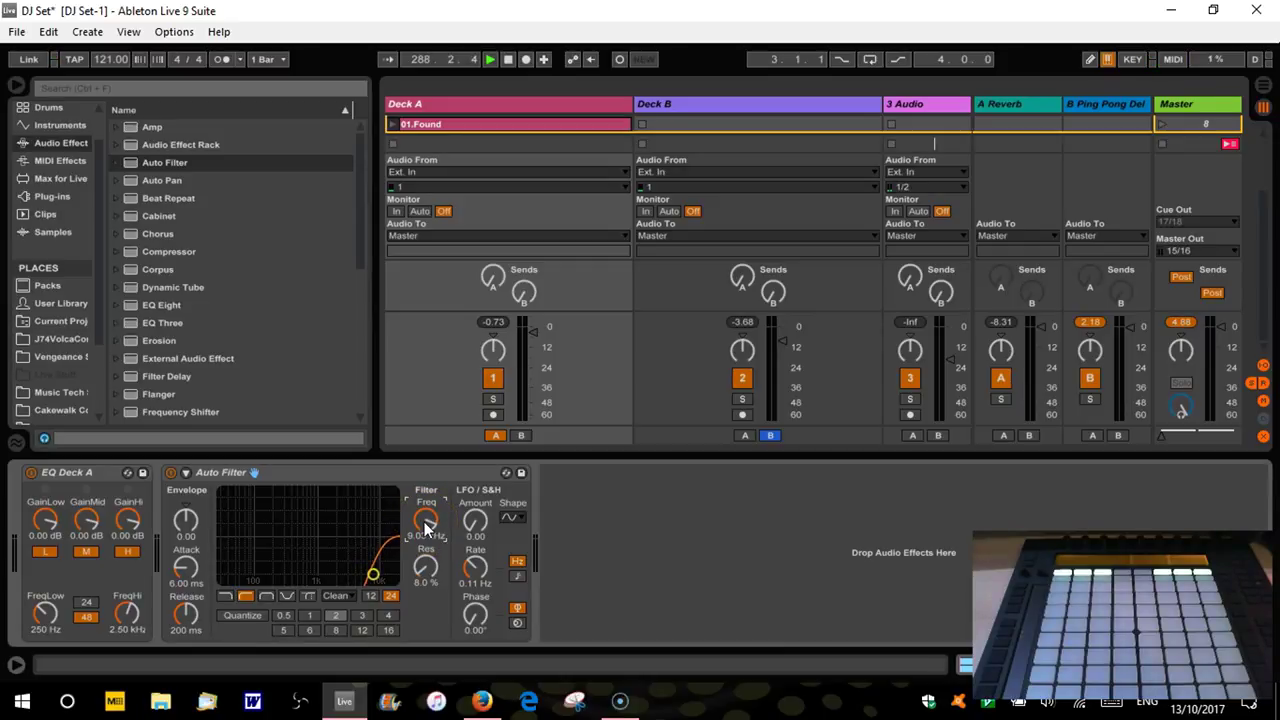
key("Tab")
key("Tab")
key("shift+Tab")
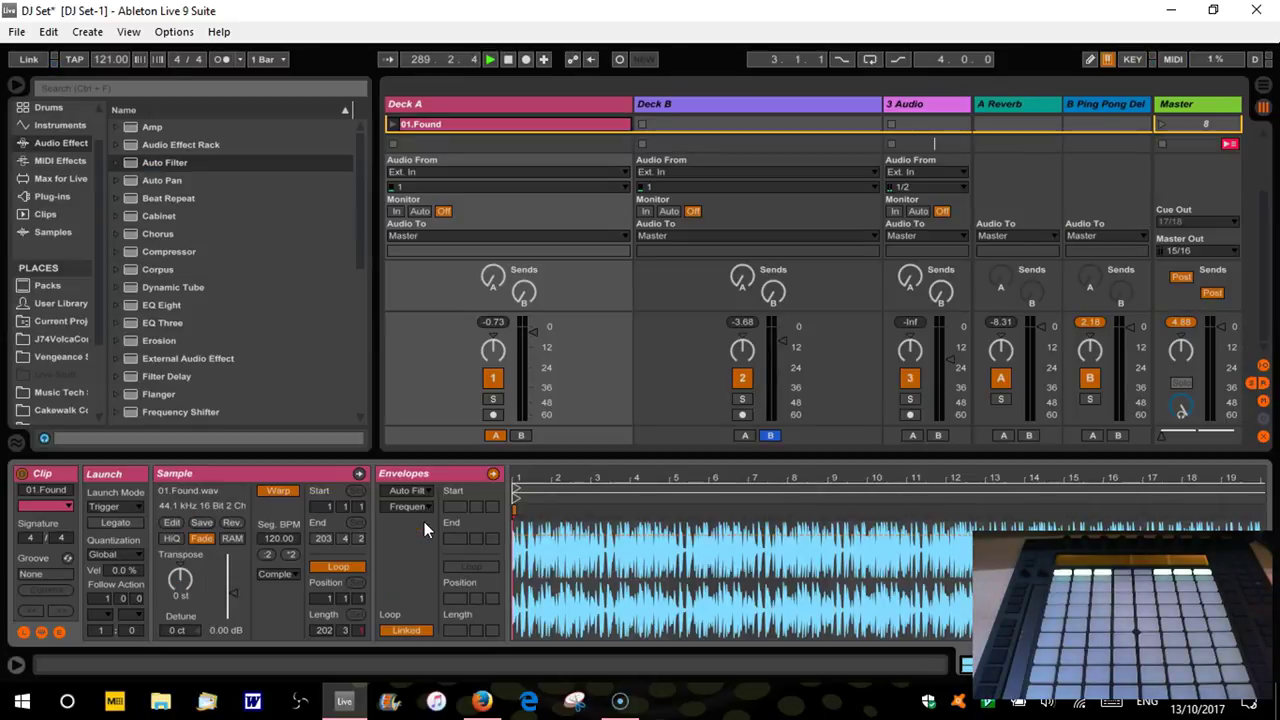
left_click(586, 549)
left_click(423, 507)
left_click(513, 543)
left_click(515, 535)
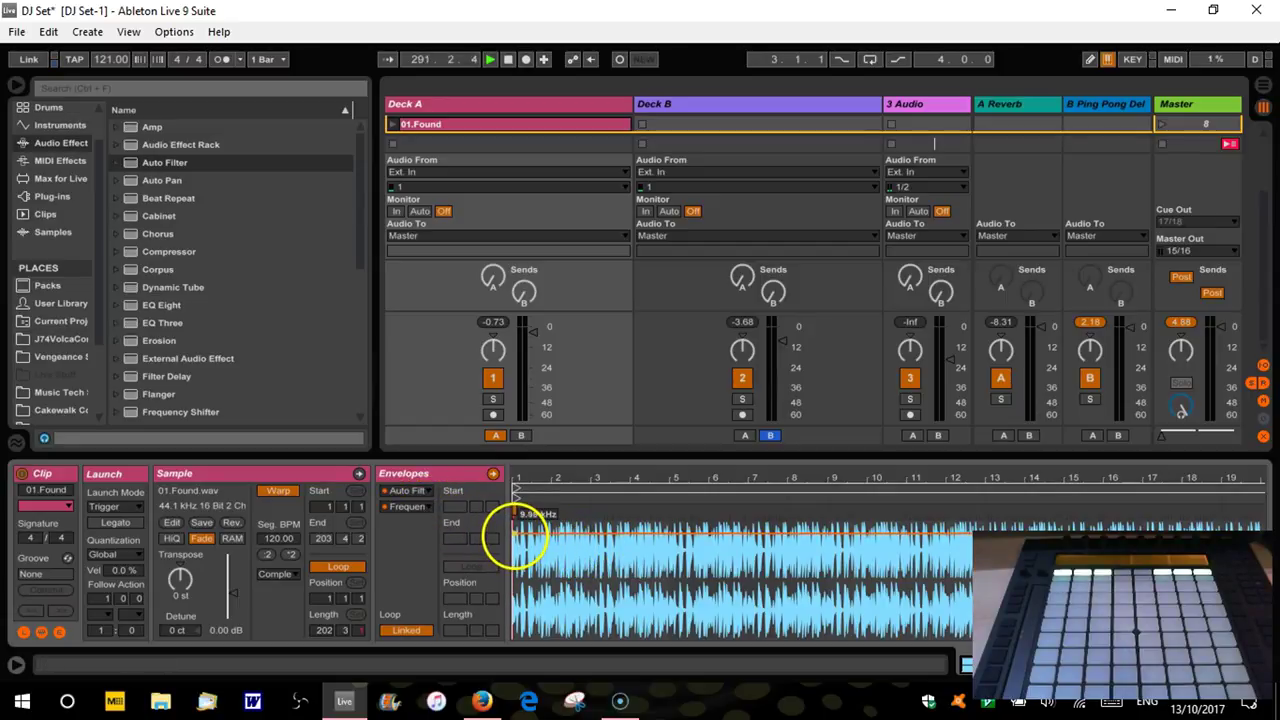
left_click_drag(515, 537, 515, 526)
left_click(515, 530)
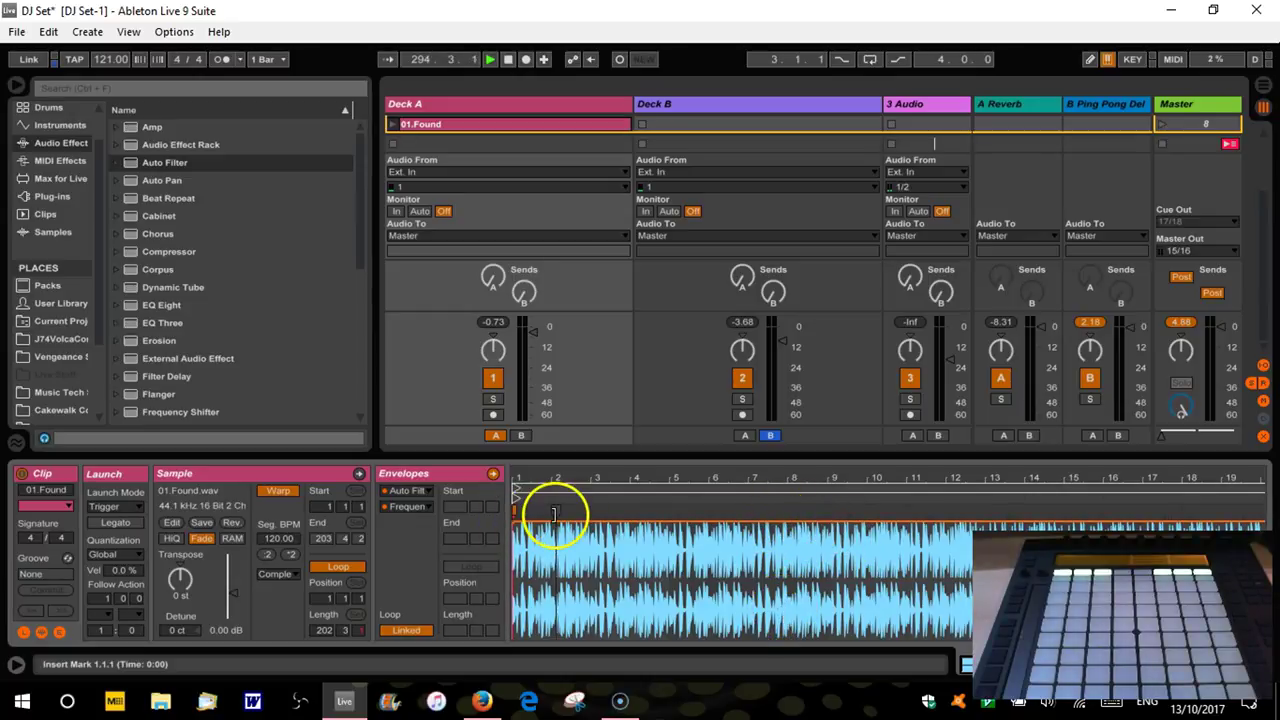
left_click(516, 524)
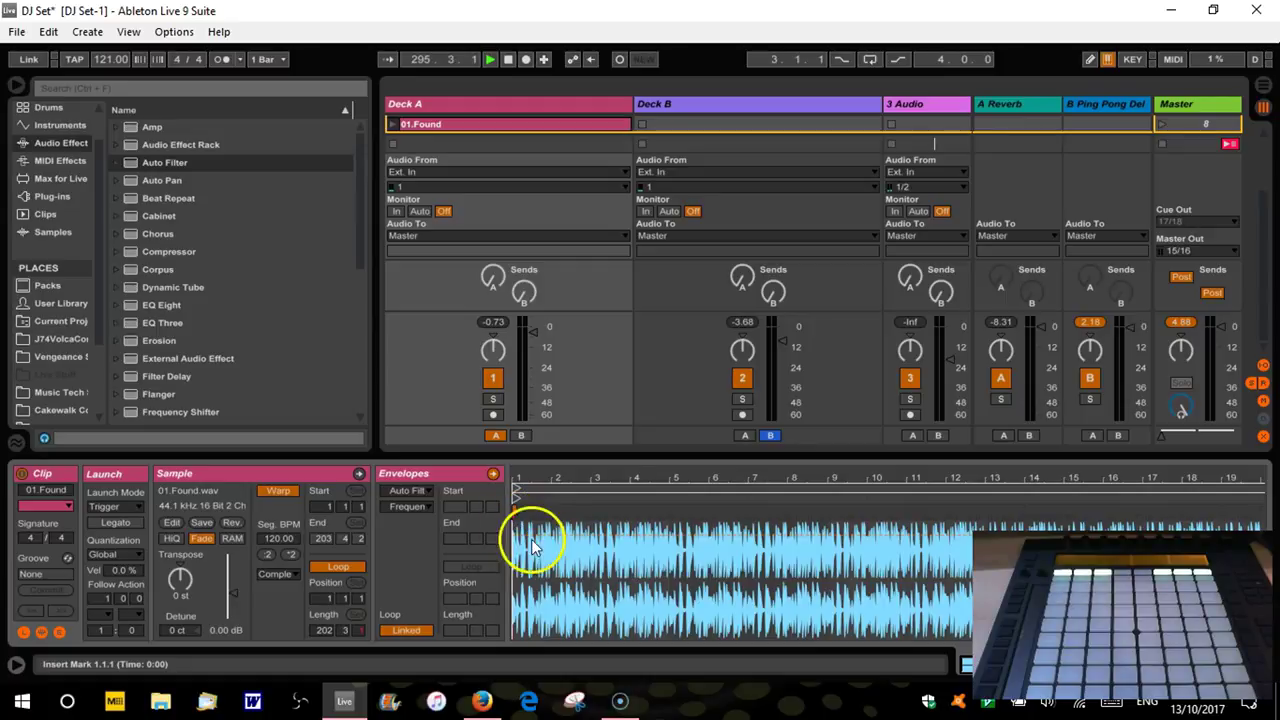
Draw a Frequency envelope that falls from the clip's start to a low point just before bar 9 and stays flat after it.
double_click(516, 535)
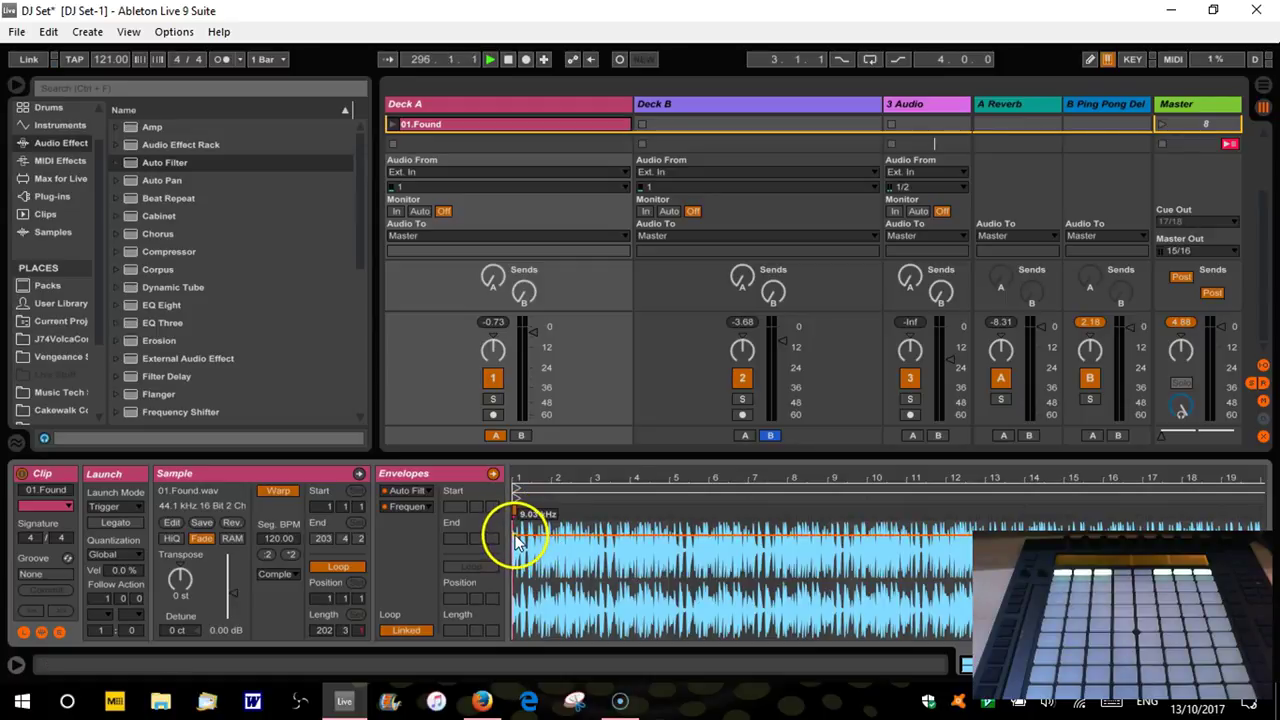
left_click_drag(829, 491, 806, 612)
left_click(826, 535)
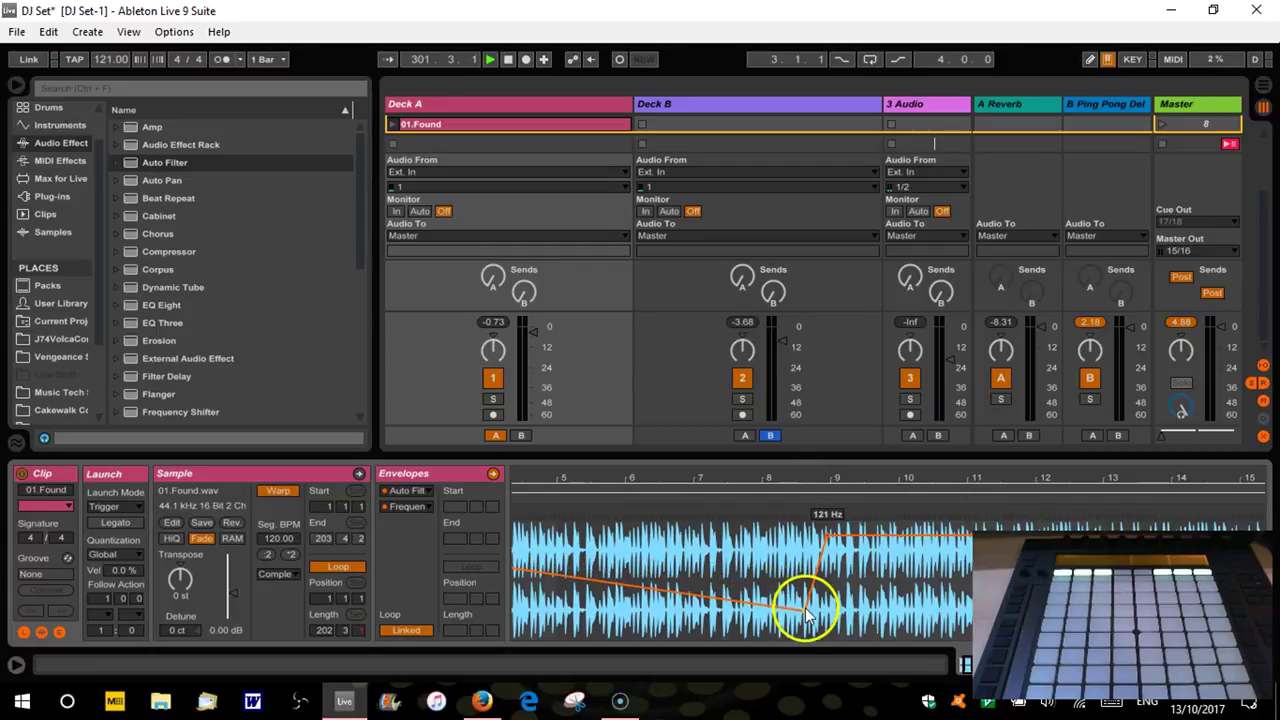
left_click(826, 537)
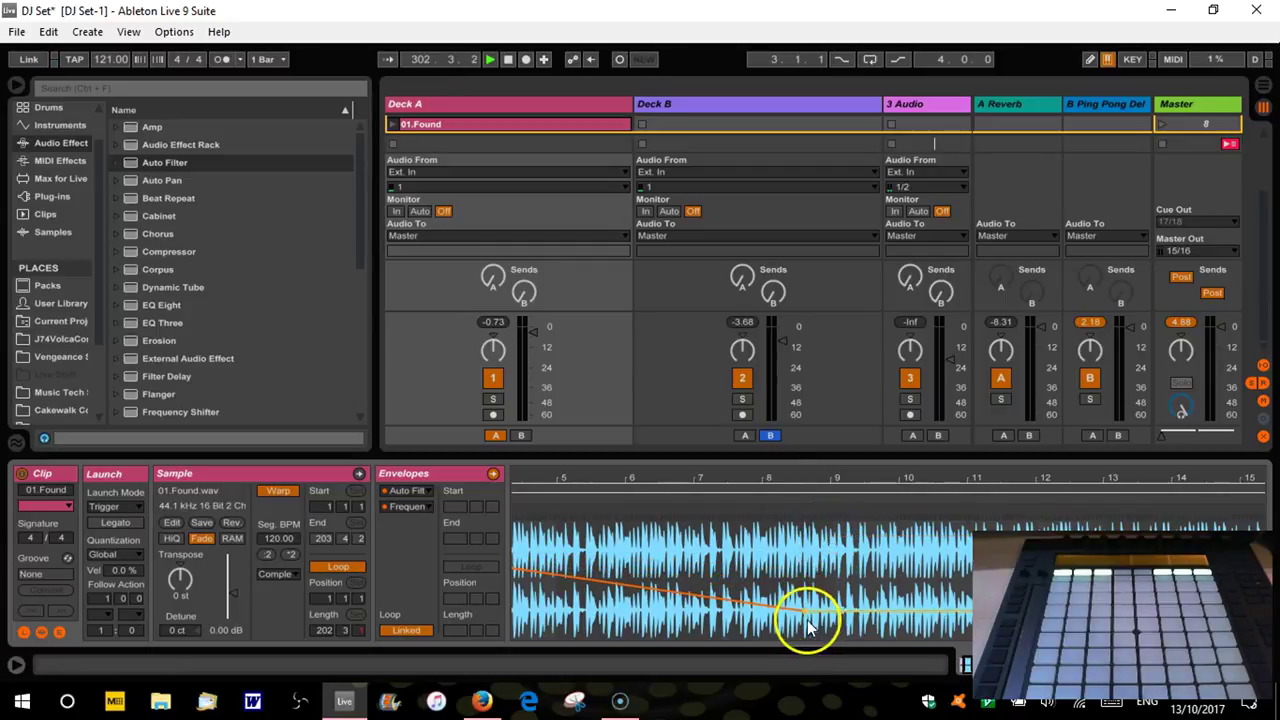
left_click_drag(806, 611, 814, 636)
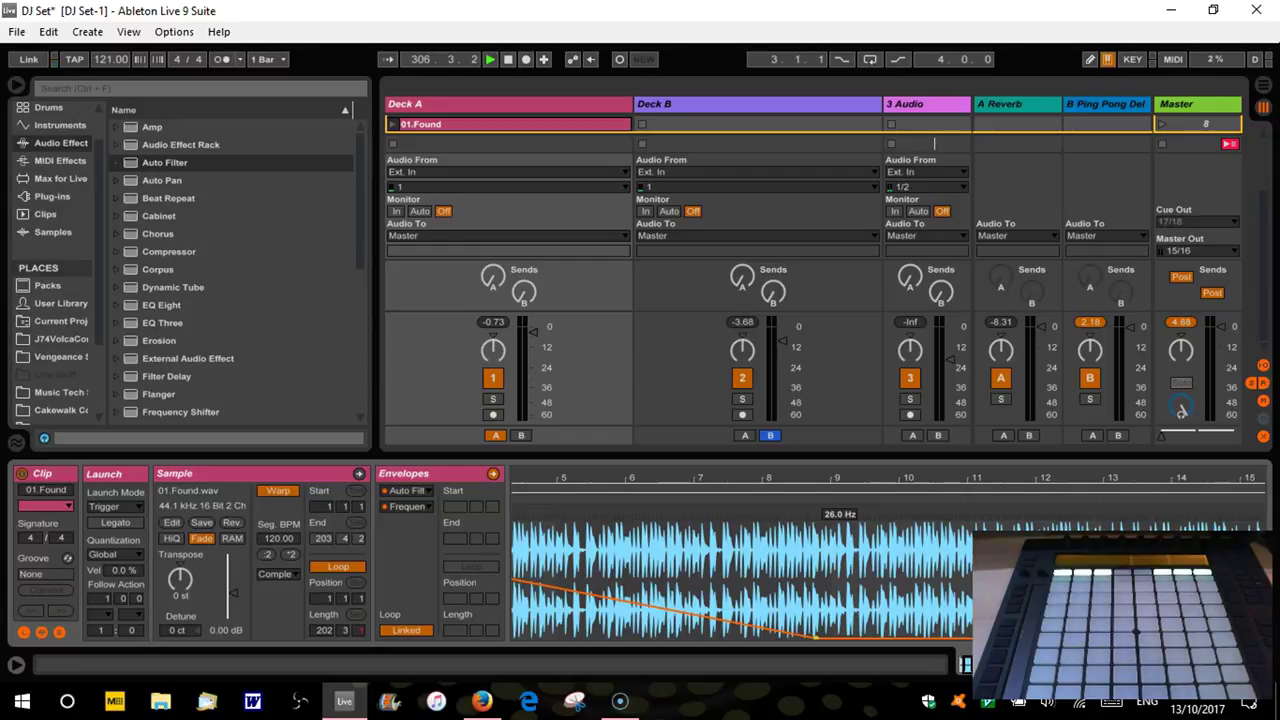
left_click_drag(818, 636, 824, 605)
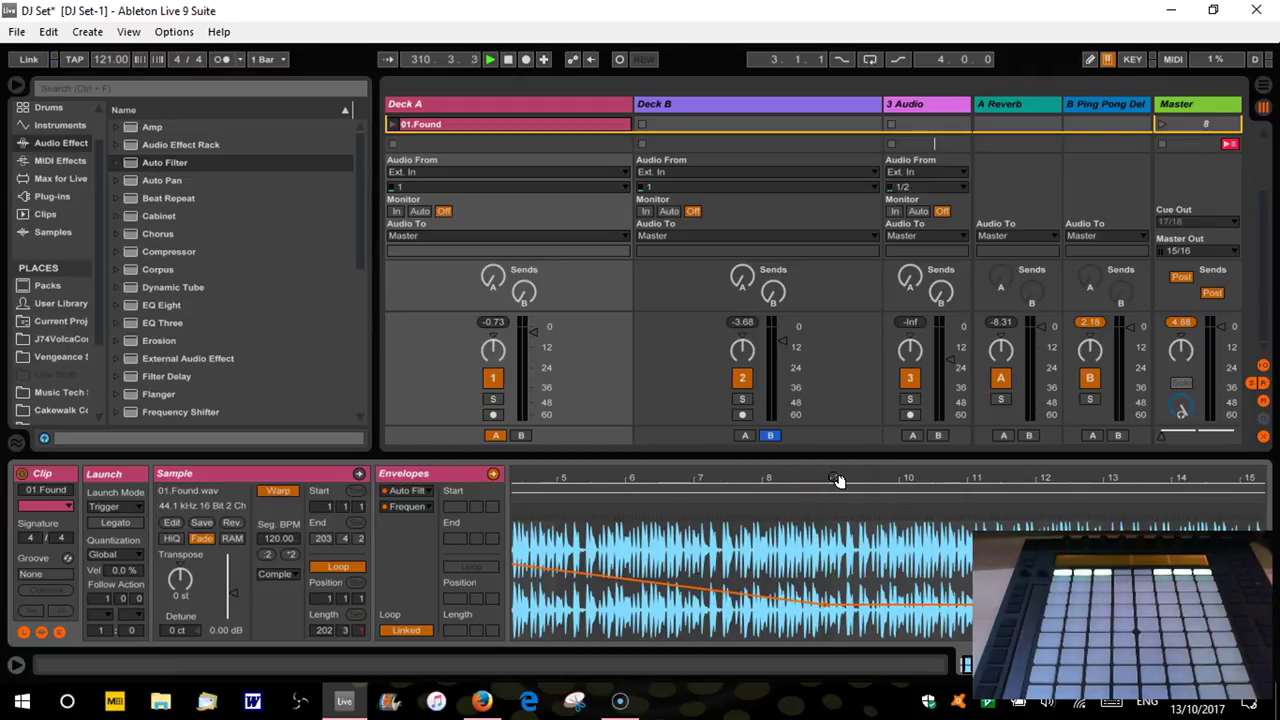
Toggle the Auto Filter off and on, and show its Device On envelope in the 01.Found clip.
key("shift+Tab")
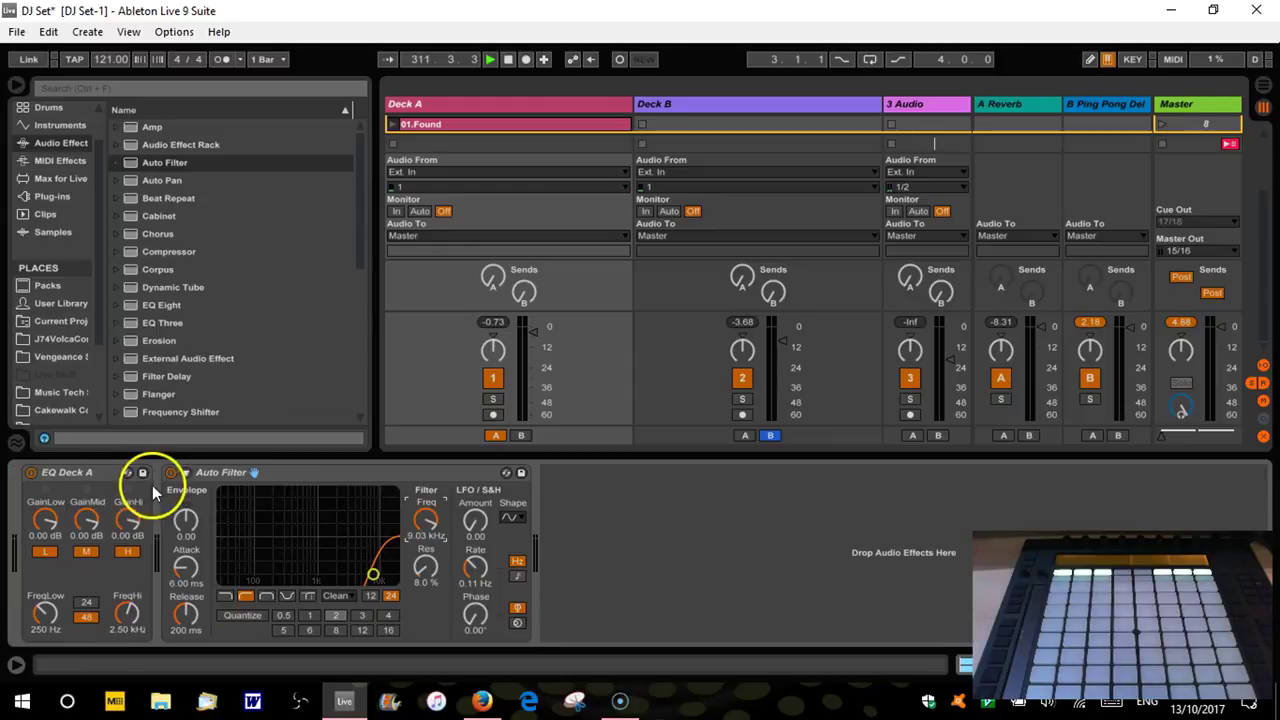
left_click(171, 472)
left_click(171, 473)
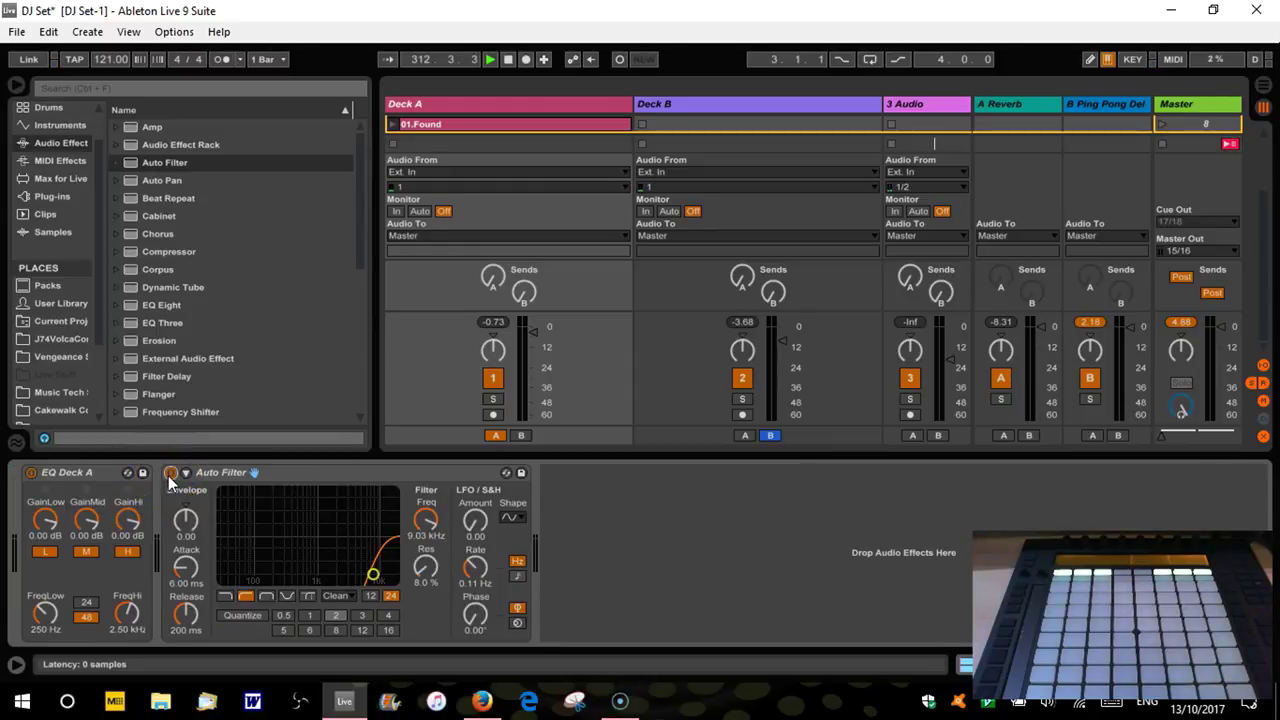
key("shift+Tab")
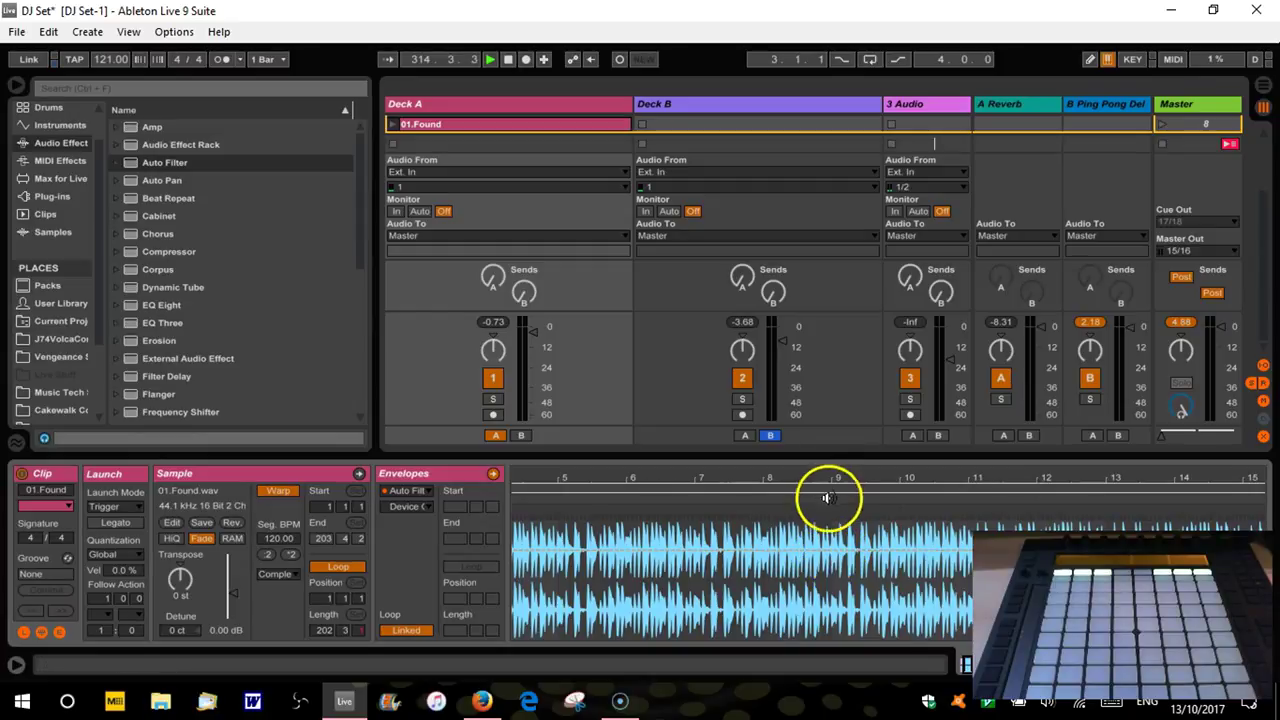
Shape the Device On envelope so the Auto Filter stays on until just before bar 9 and drops straight to off from there.
left_click_drag(841, 481, 843, 480)
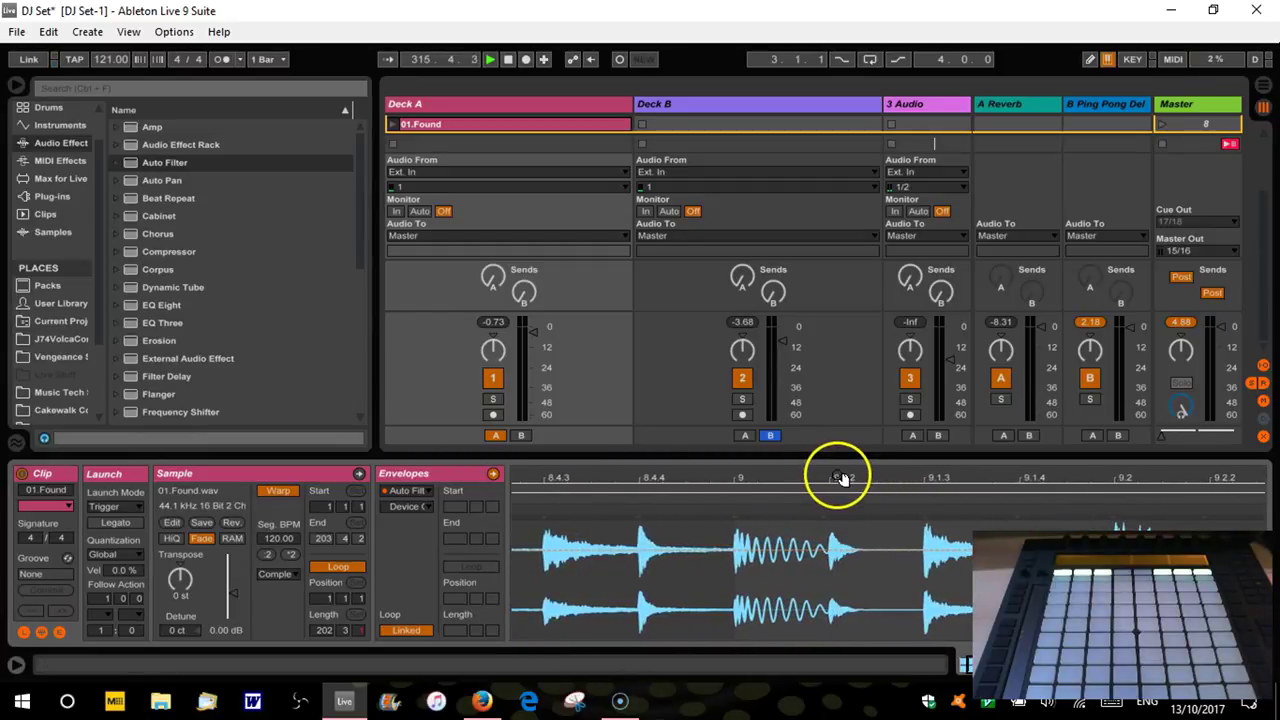
left_click(722, 550)
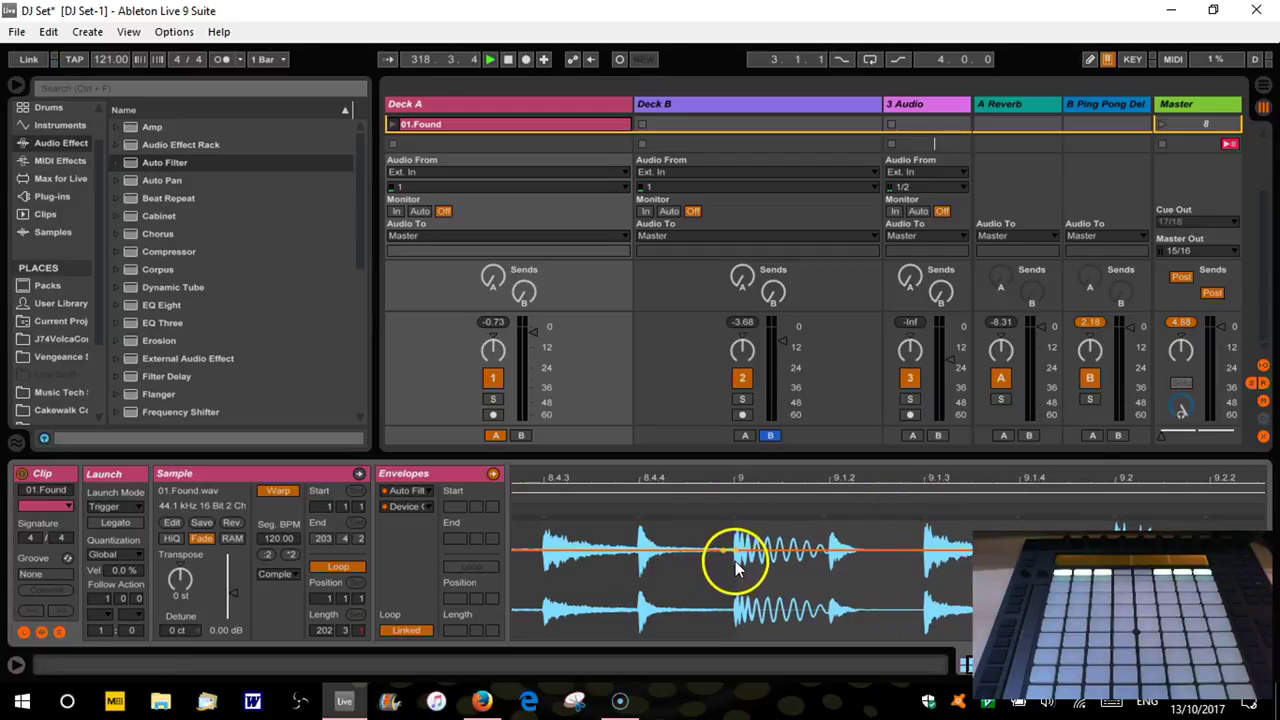
left_click_drag(735, 552, 730, 609)
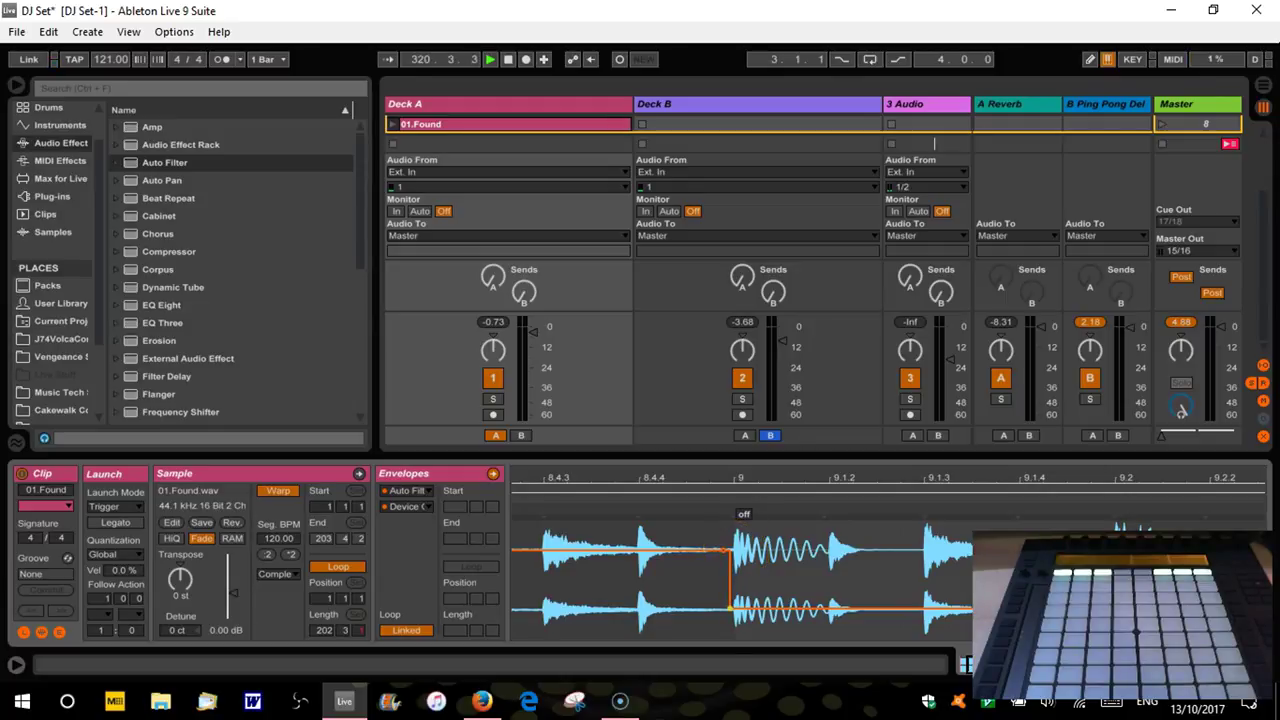
left_click_drag(728, 479, 733, 482)
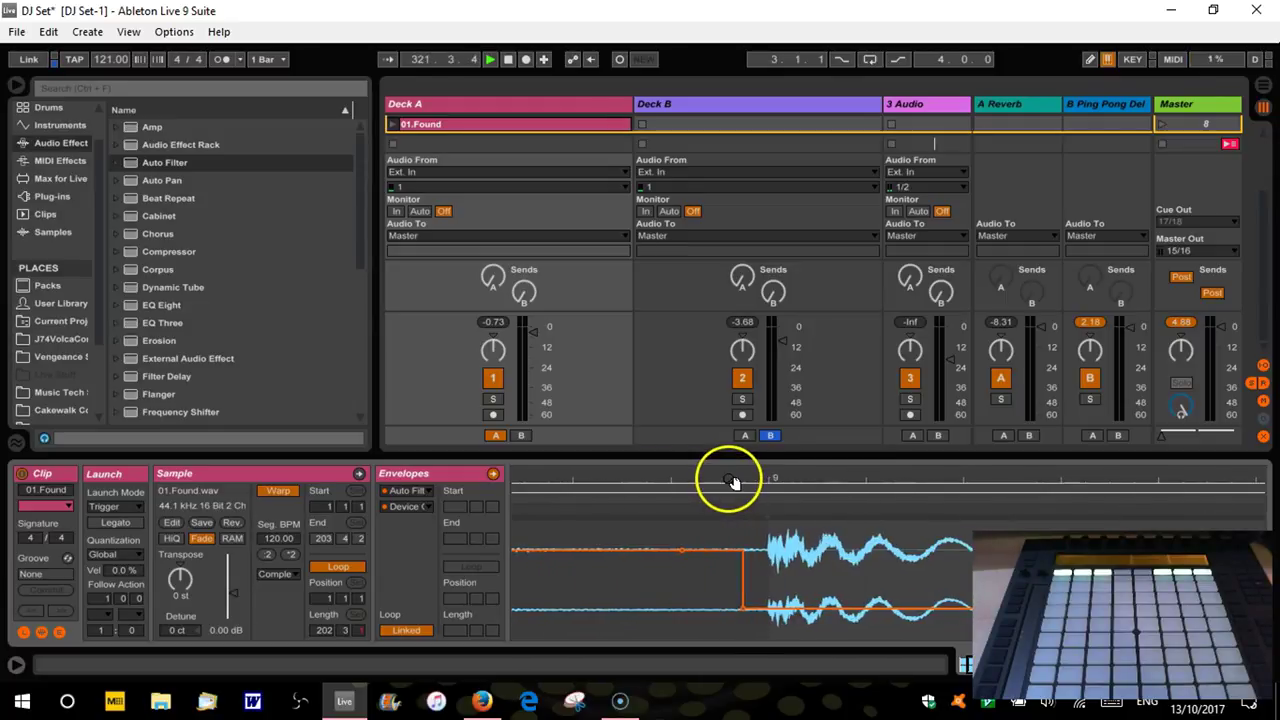
mouse_move(744, 611)
left_mouse_down()
mouse_move(822, 609)
mouse_move(747, 609)
left_mouse_up()
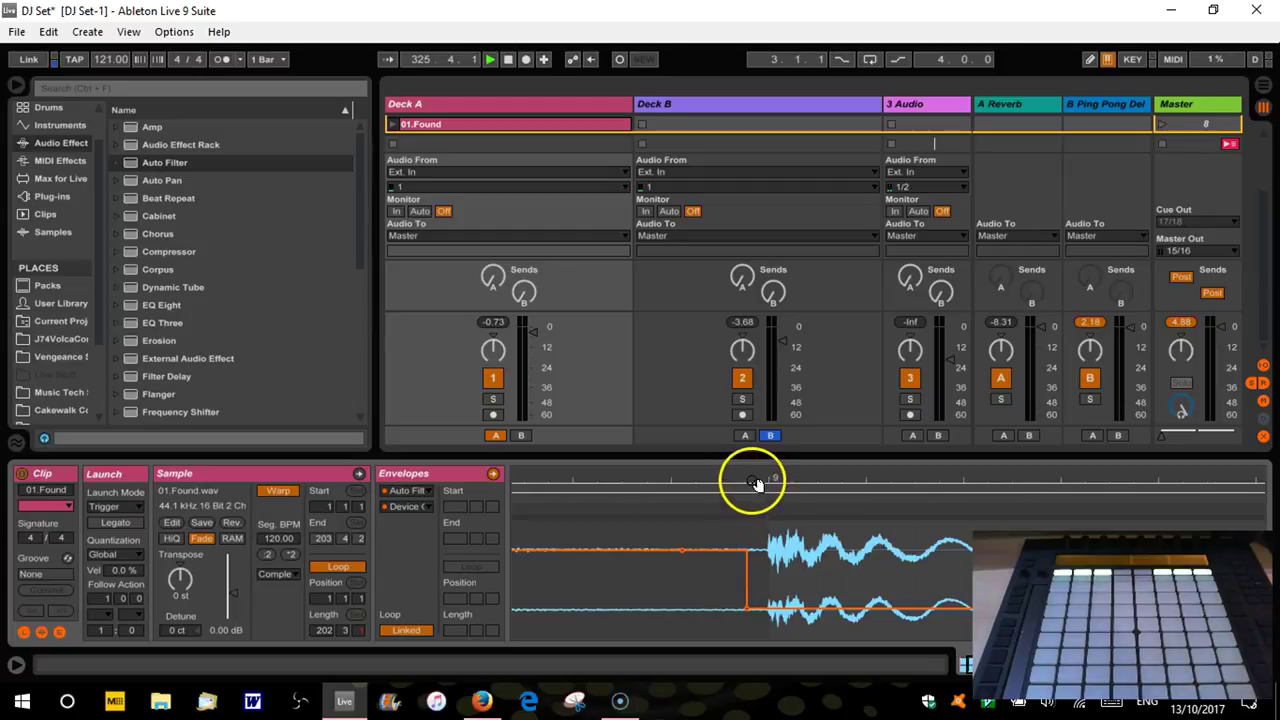
left_click_drag(756, 482, 756, 482)
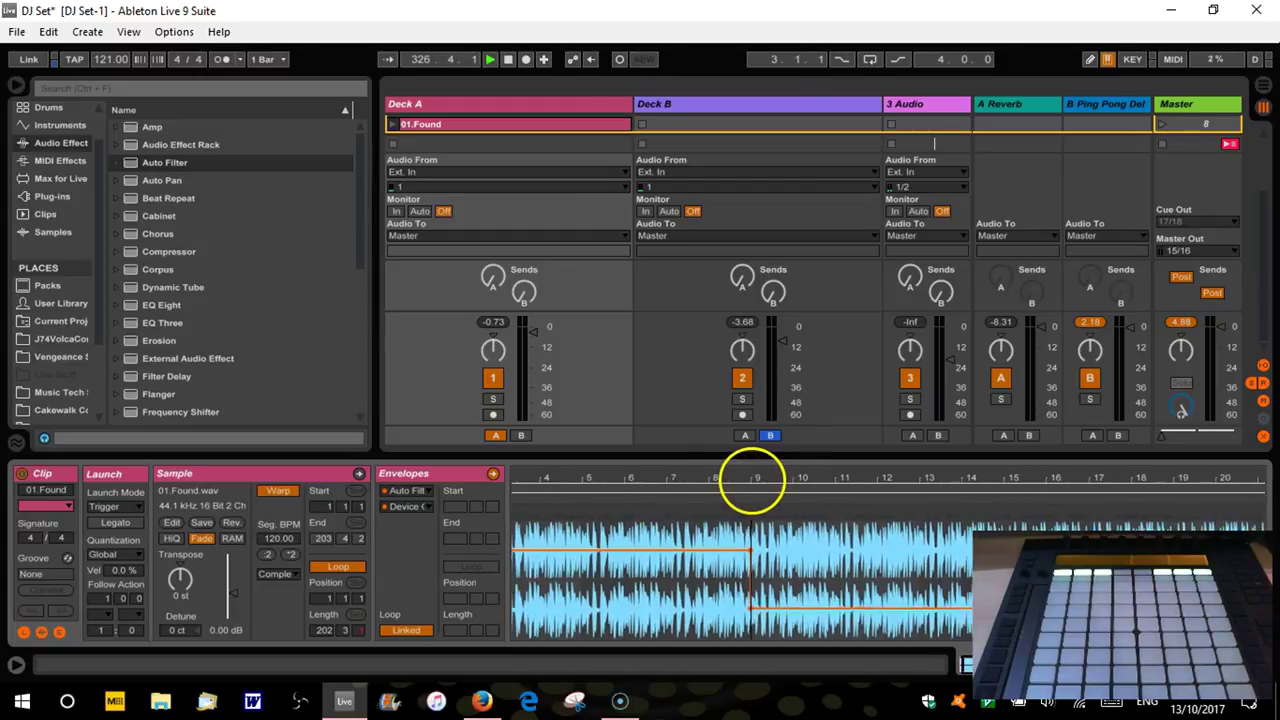
Show Deck A's device chain, launch the 01.Found clip to check the filter automation, and stop playback.
key("shift+Tab")
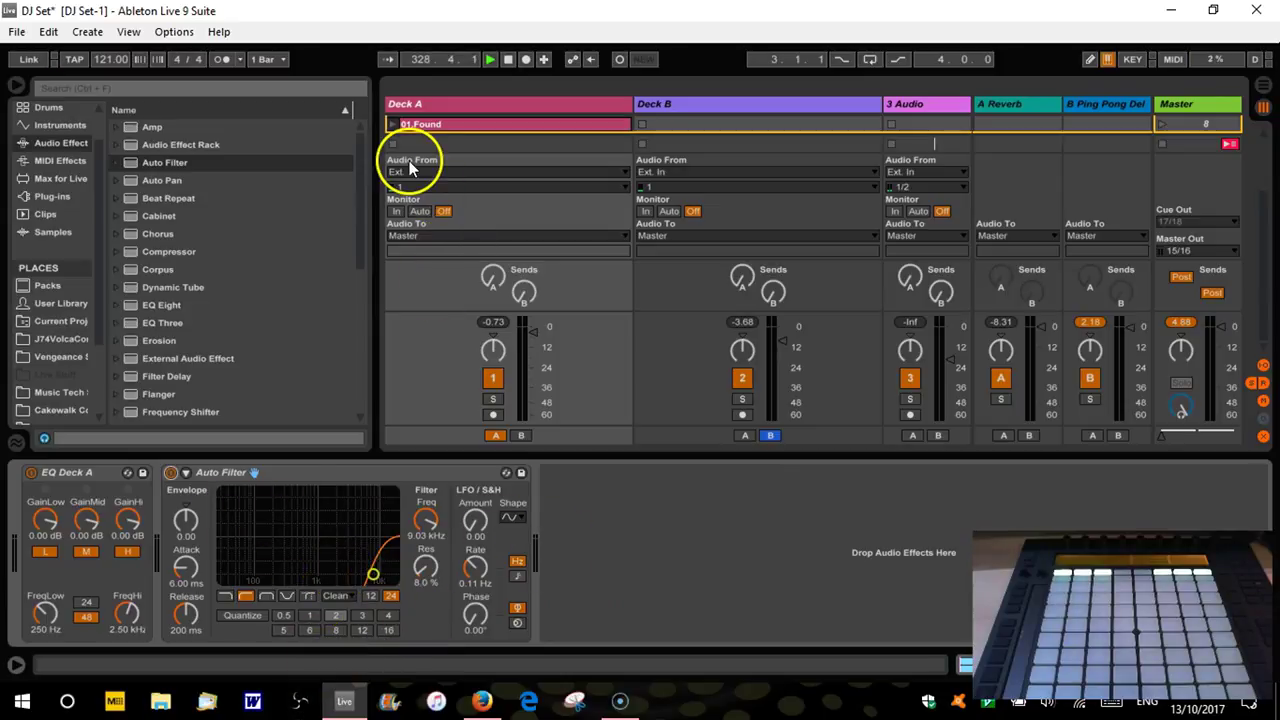
left_click(391, 127)
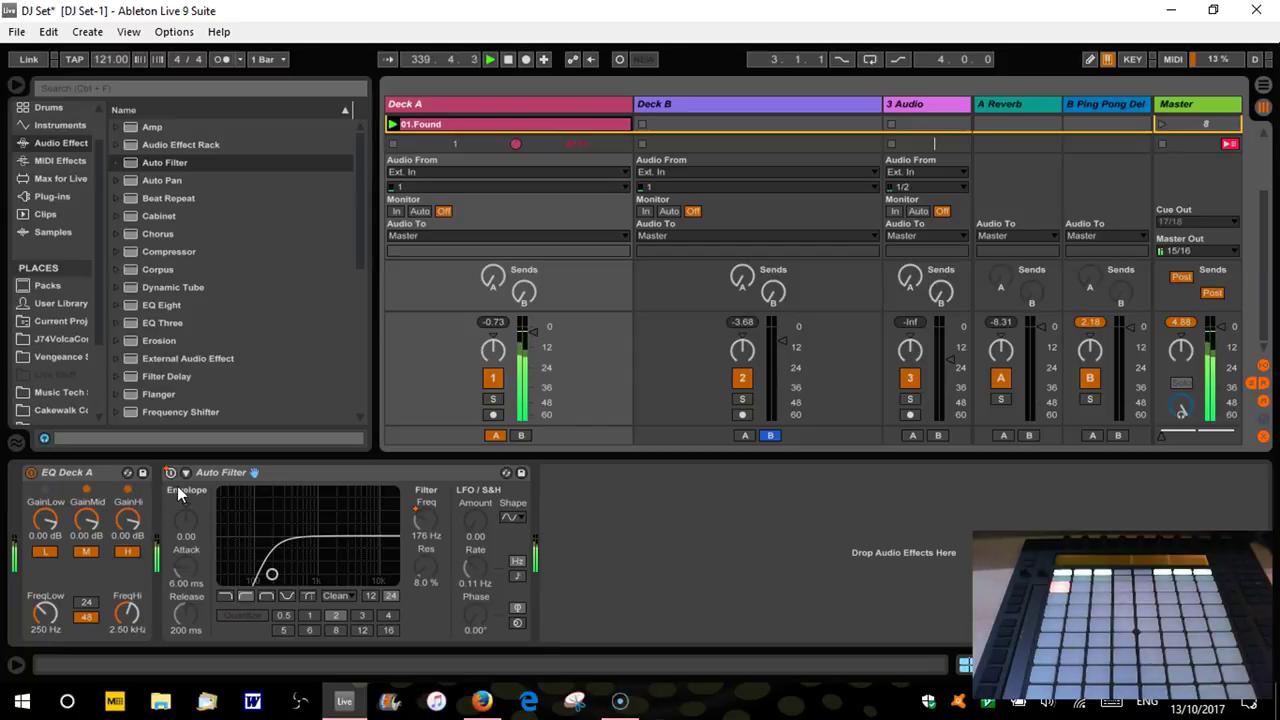
key("space")
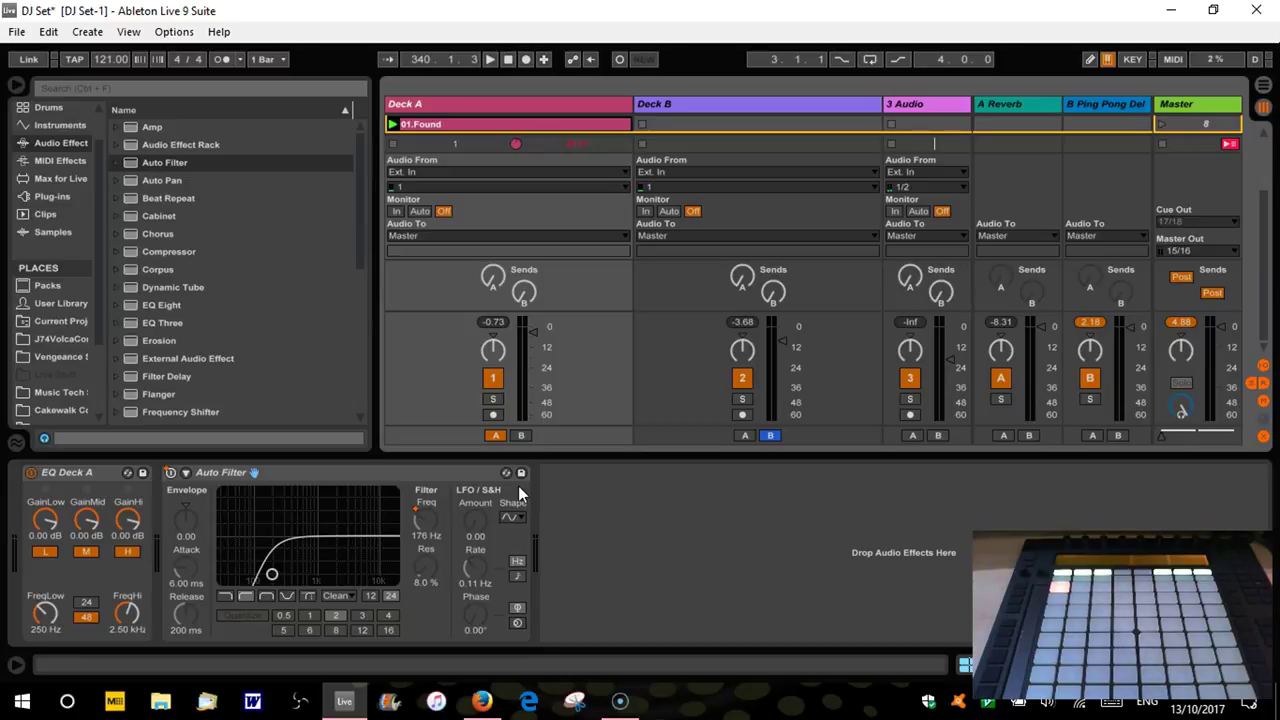
left_click(313, 626)
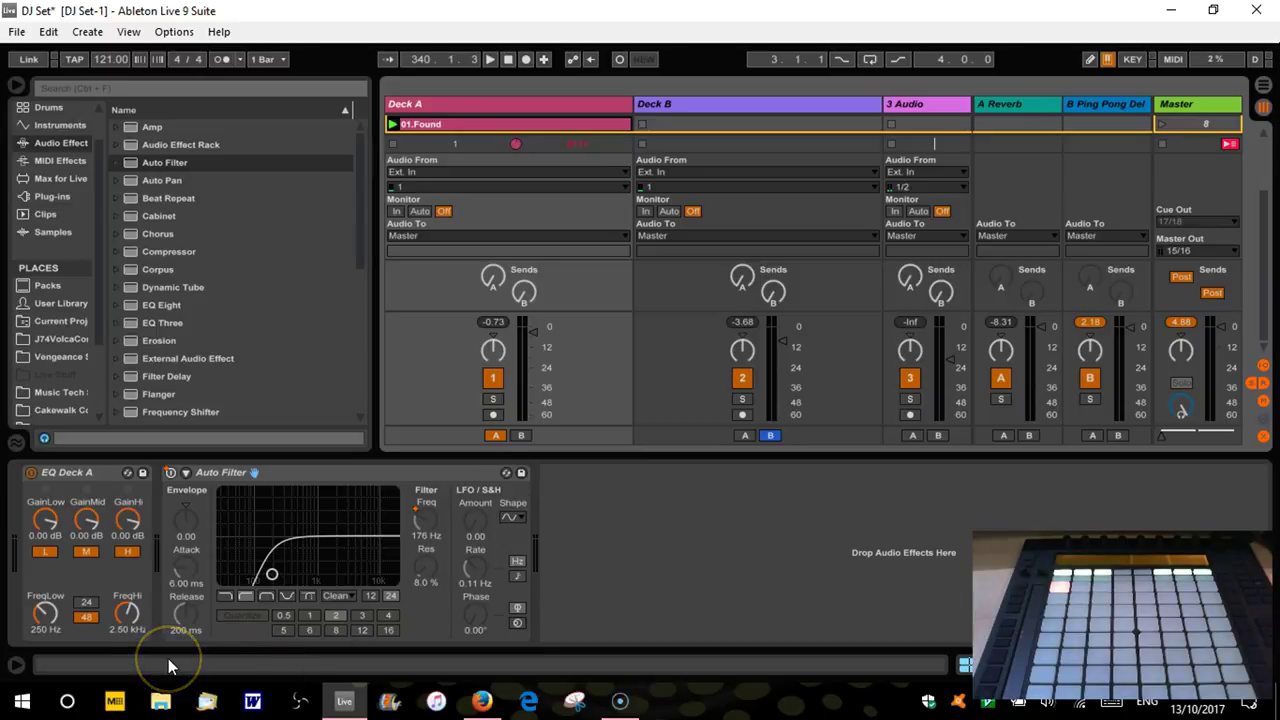